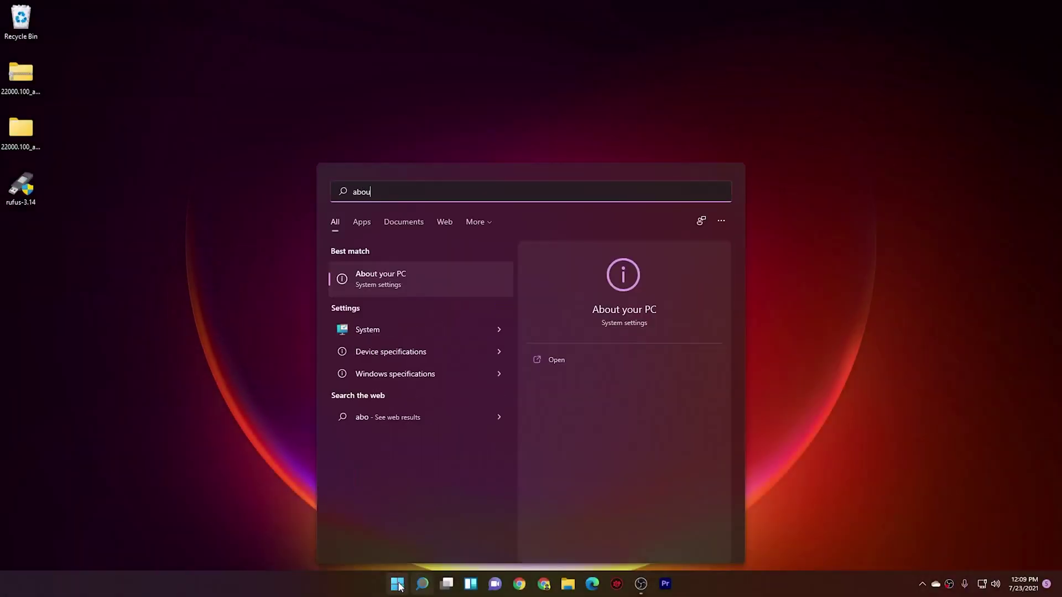
# Open About your PC, review the Windows 11 Pro build 22000.100 specifications, and close Settings.
pyautogui.write('t')
pyautogui.press('Return')
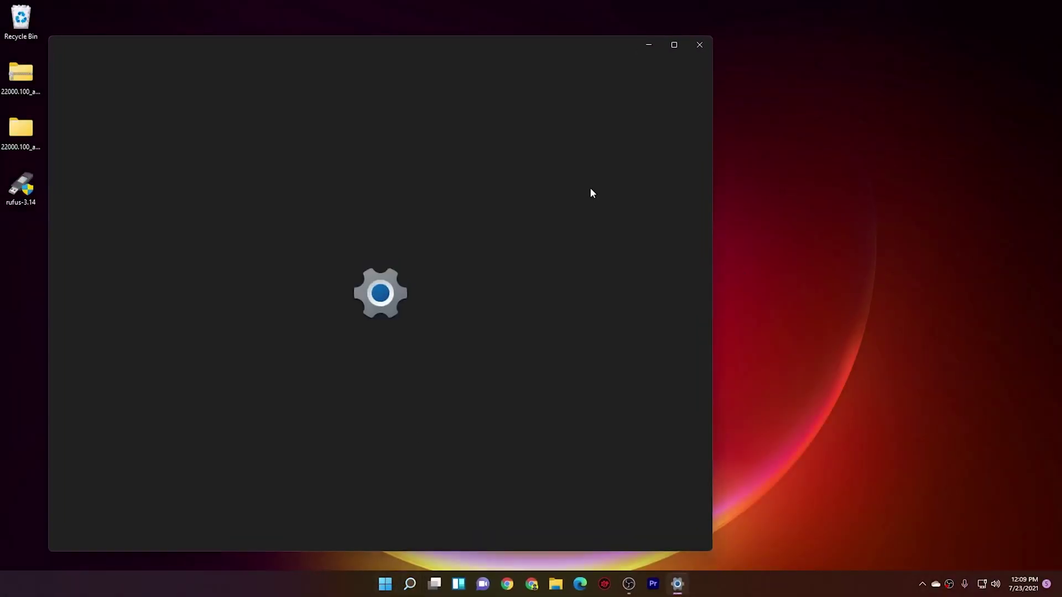
pyautogui.scroll(-5, 387, 299)
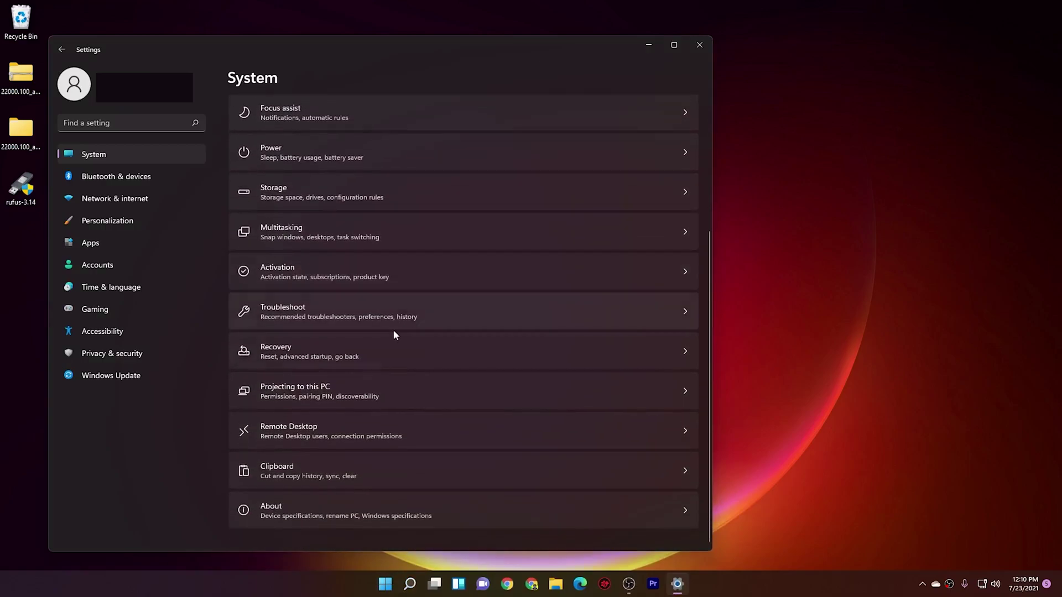
pyautogui.click(323, 522)
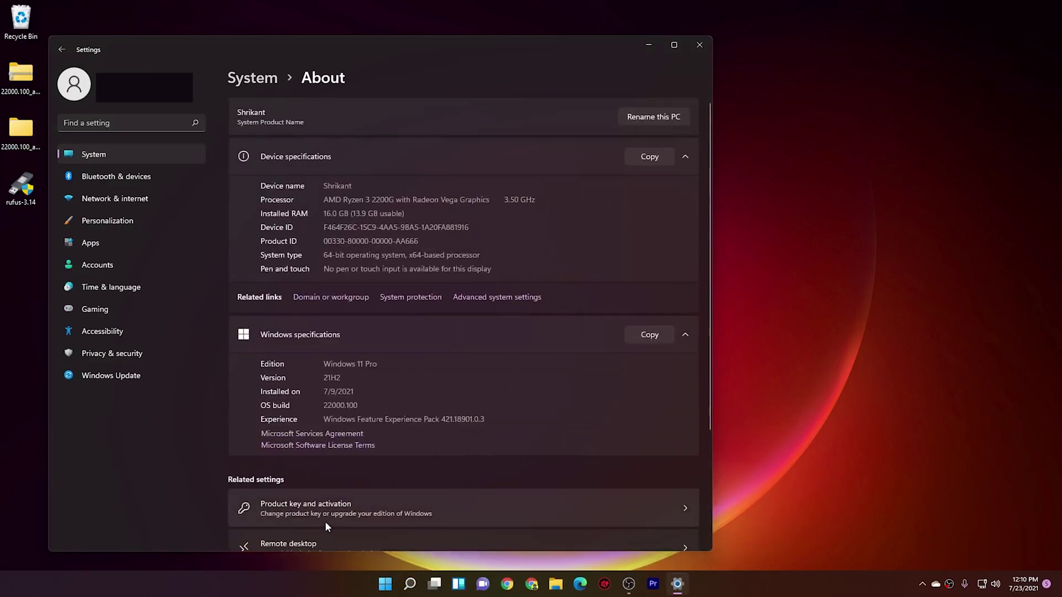
pyautogui.scroll(-3, 355, 274)
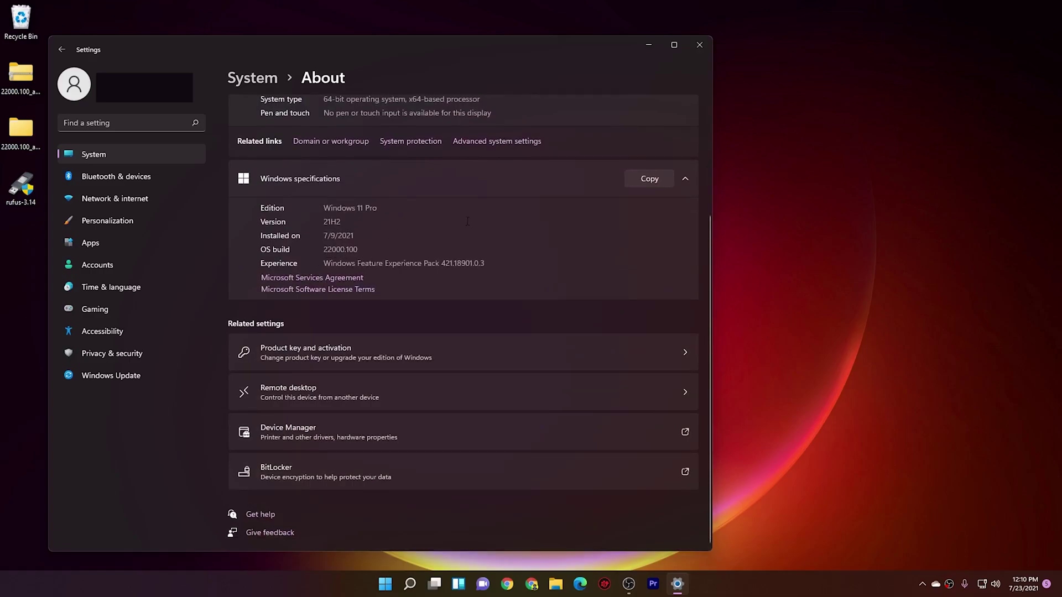
pyautogui.click(698, 46)
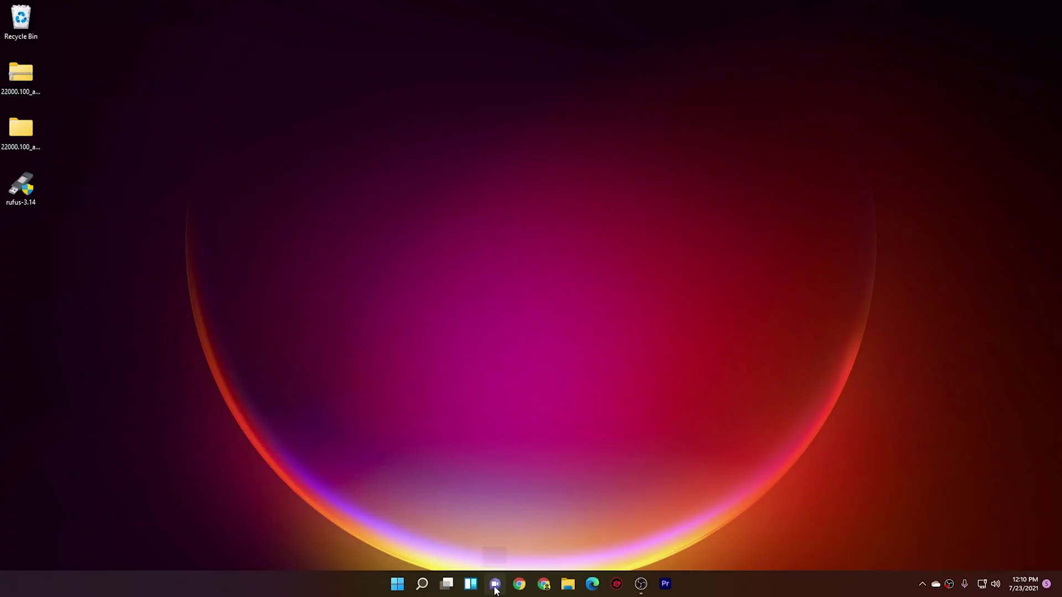
# Set up Teams from the taskbar Chat icon and begin a new chat.
pyautogui.click(495, 585)
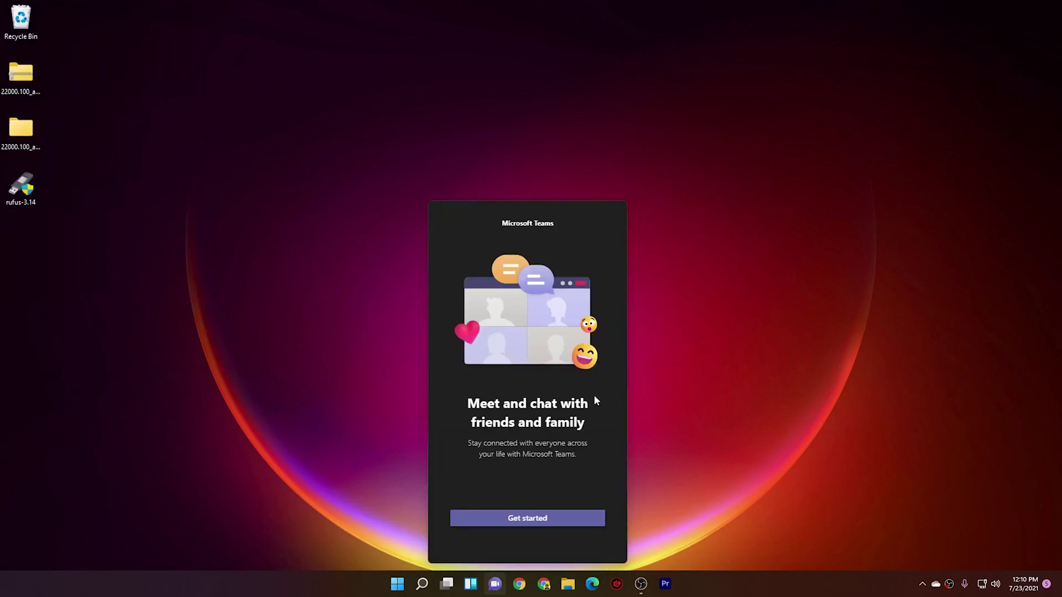
pyautogui.click(559, 517)
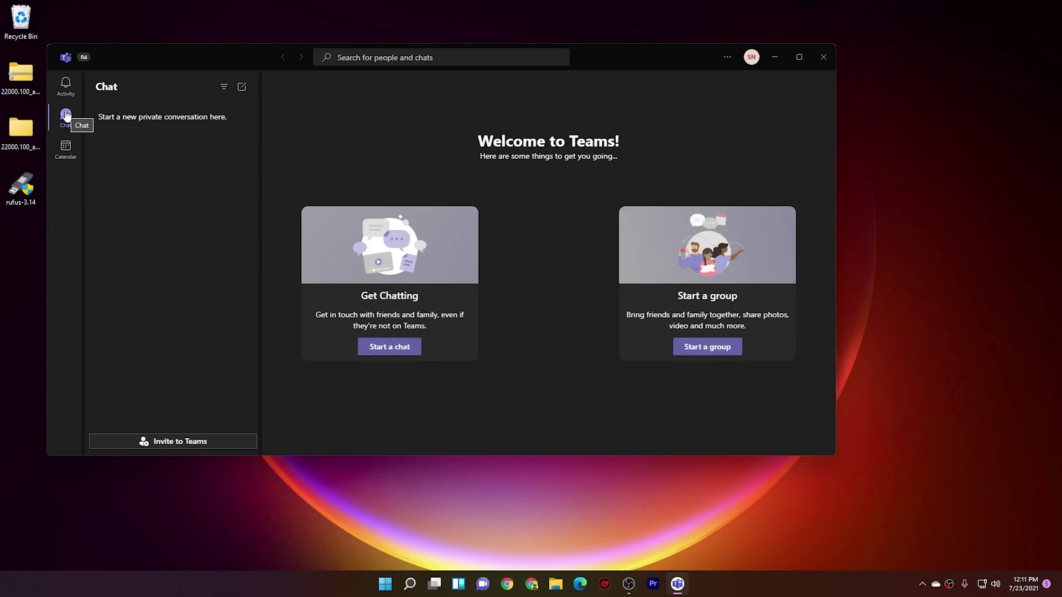
pyautogui.click(395, 354)
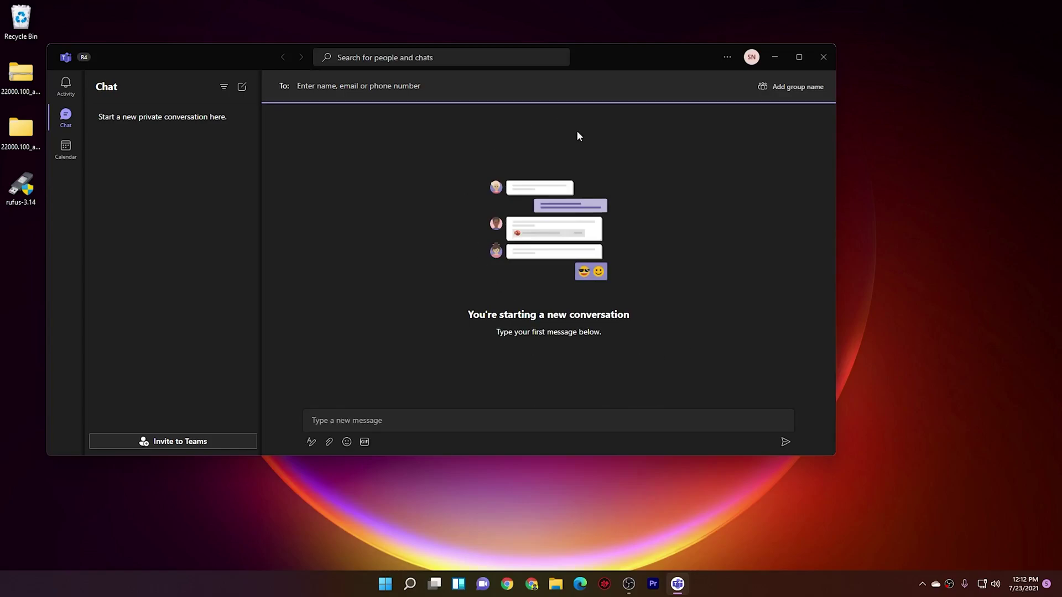
# Visit Activity and Calendar, return to Chat, and copy the invite-to-Teams link.
pyautogui.click(64, 88)
pyautogui.click(66, 118)
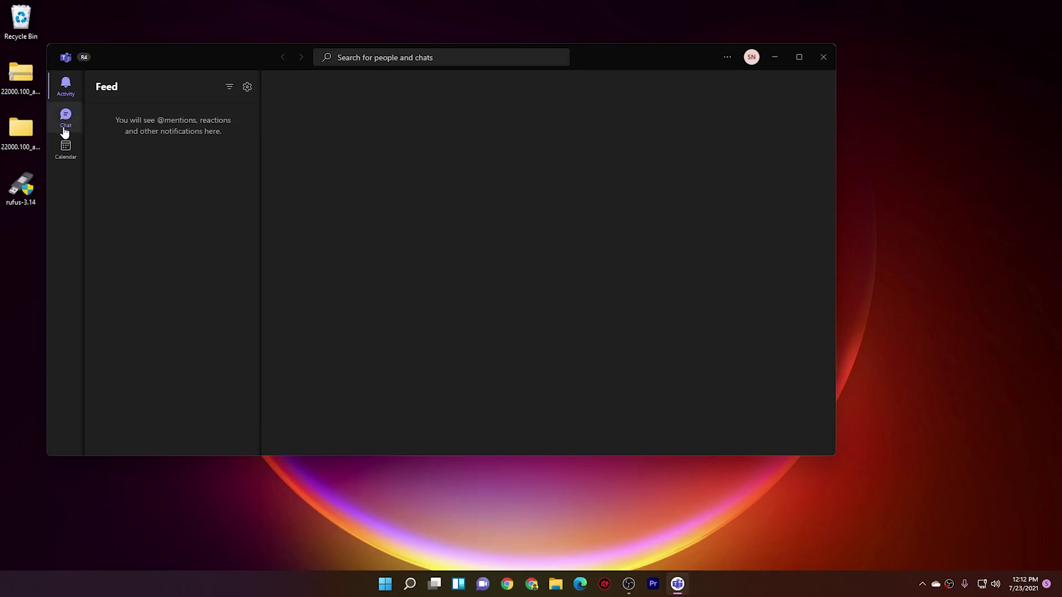
pyautogui.click(66, 148)
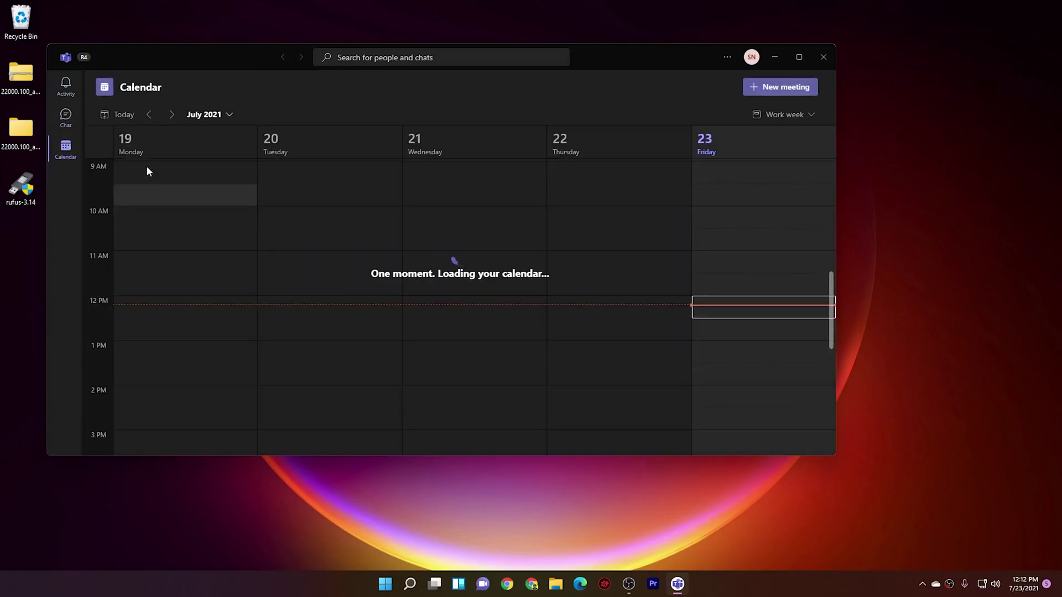
pyautogui.click(66, 117)
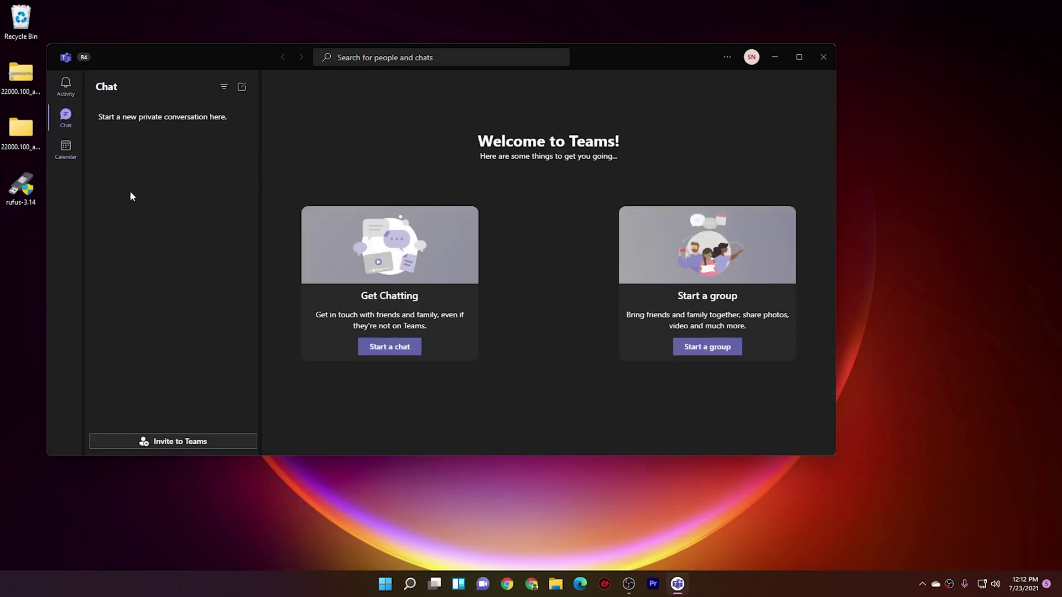
pyautogui.click(155, 445)
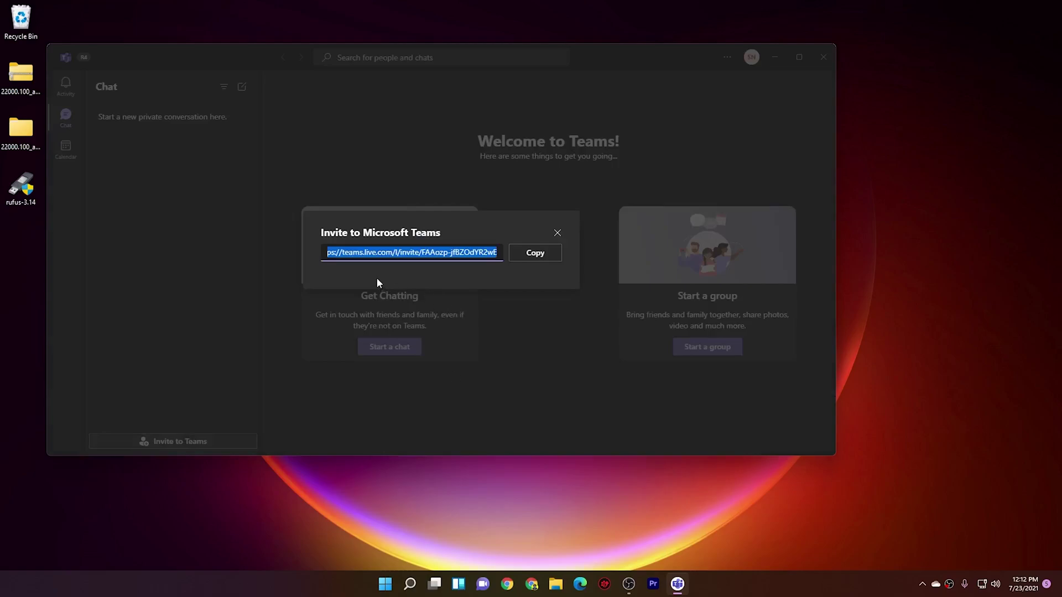
pyautogui.click(536, 253)
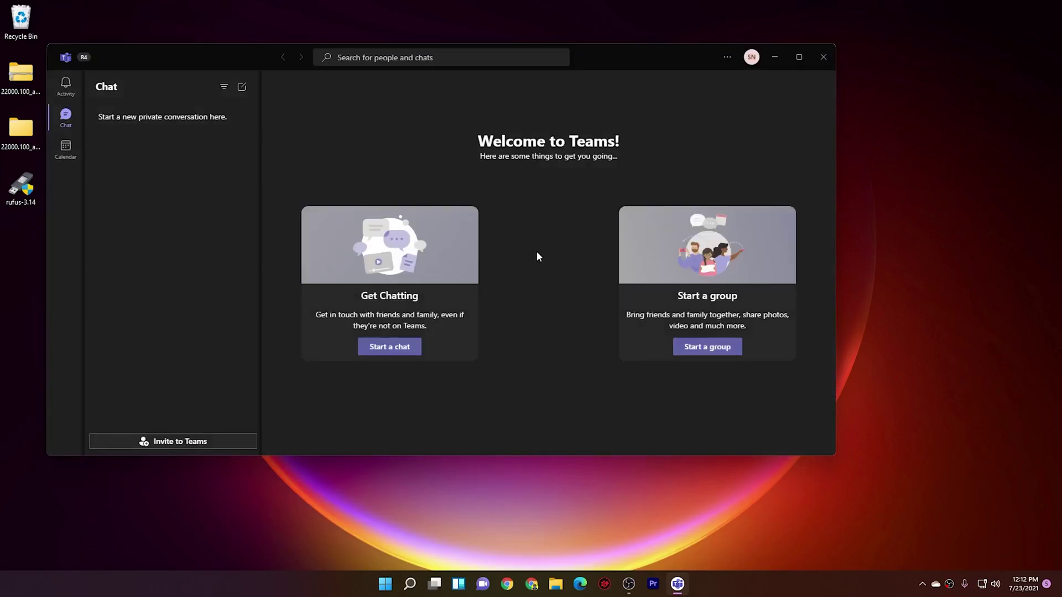
# Review Teams' Notifications and Appearance and accessibility settings, then reveal hidden tray apps.
pyautogui.click(727, 57)
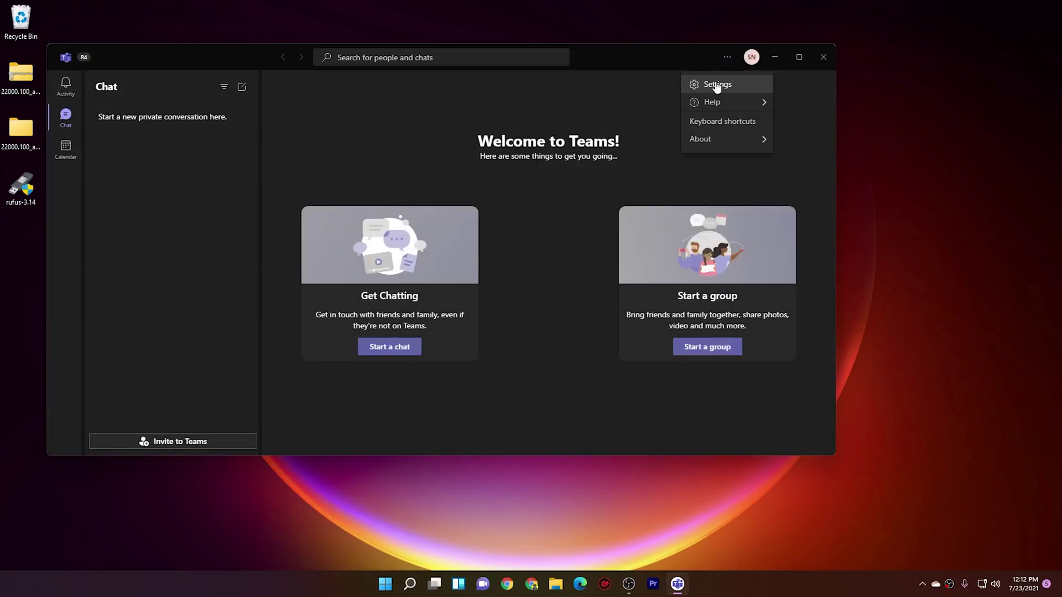
pyautogui.click(714, 83)
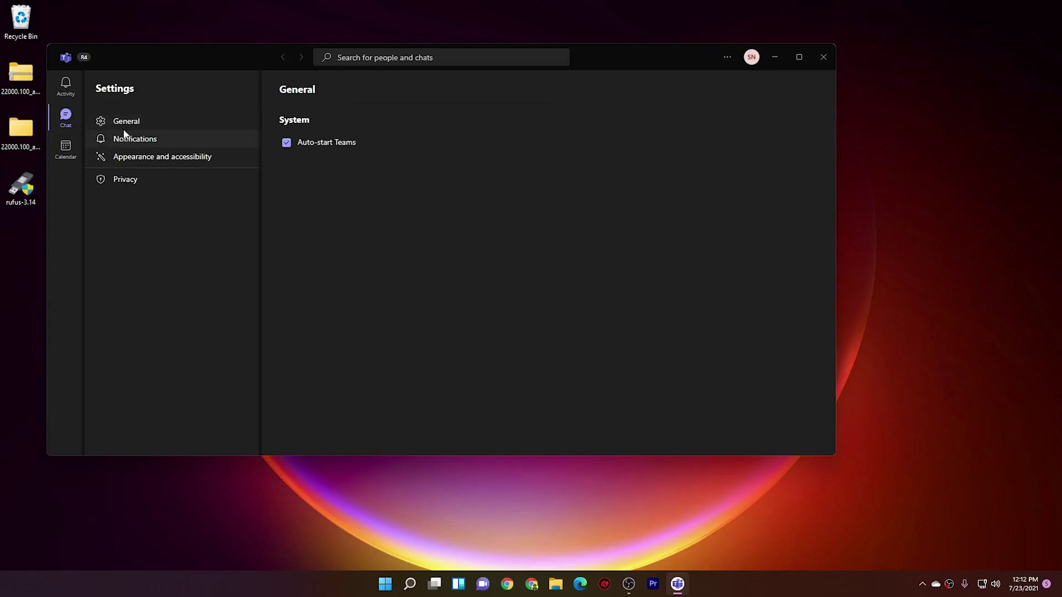
pyautogui.click(128, 138)
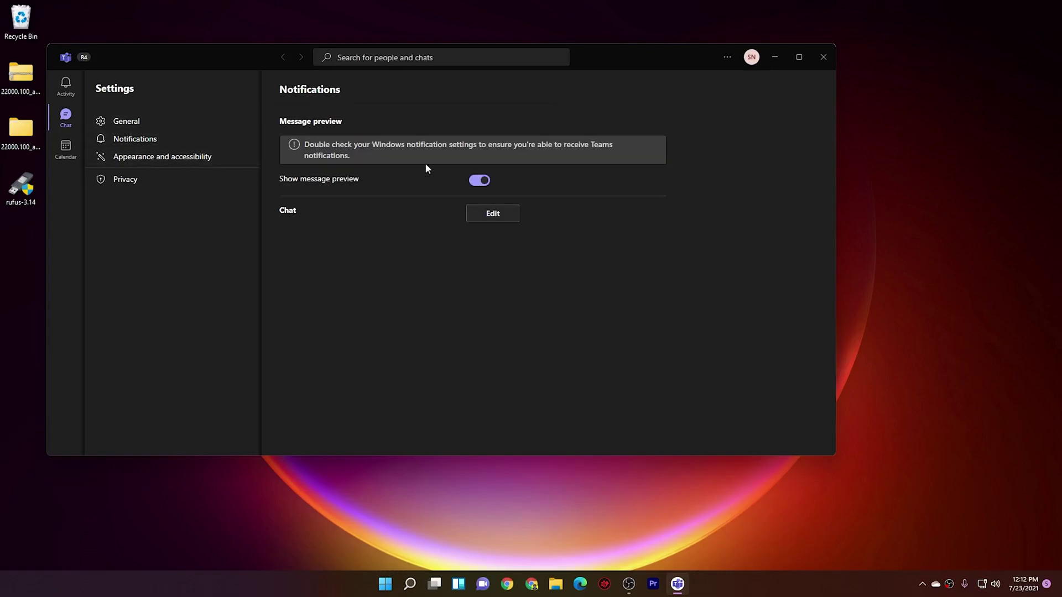
pyautogui.click(156, 159)
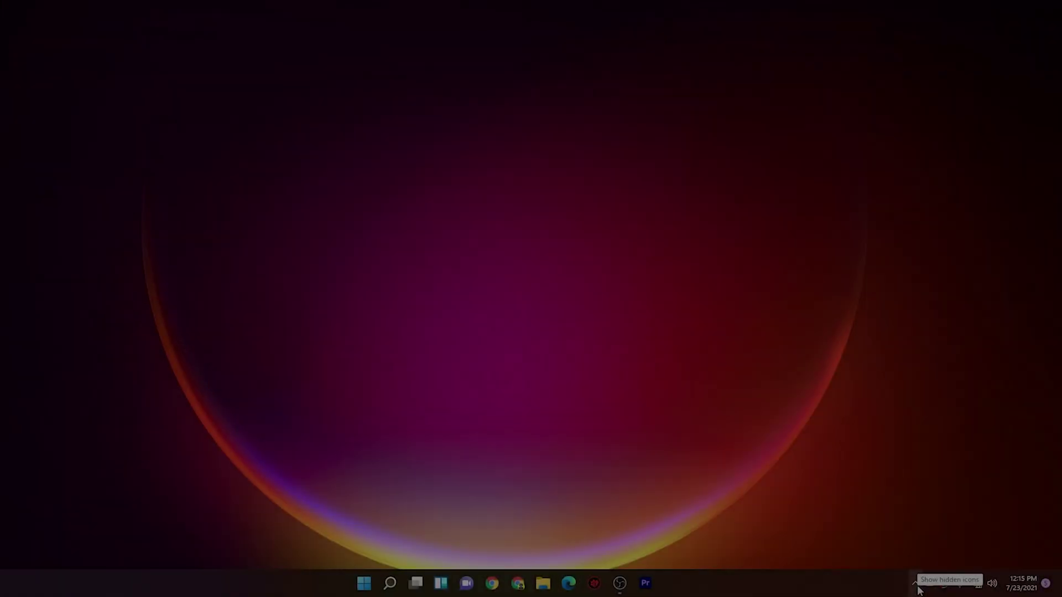
pyautogui.click(916, 583)
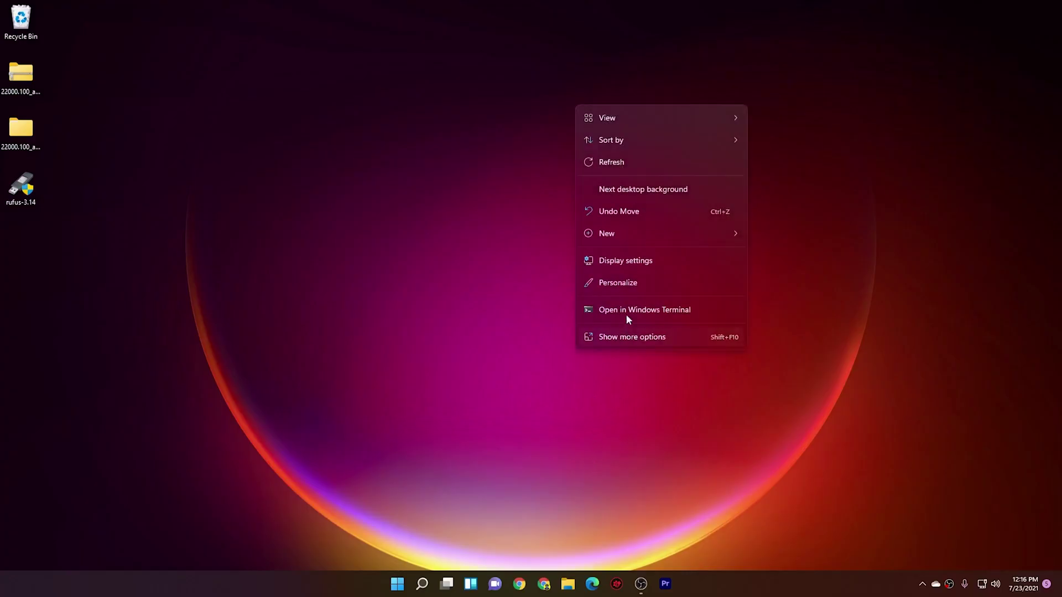
# Apply a different theme from the Themes page, reached through the desktop Personalize option.
pyautogui.click(619, 283)
pyautogui.click(543, 330)
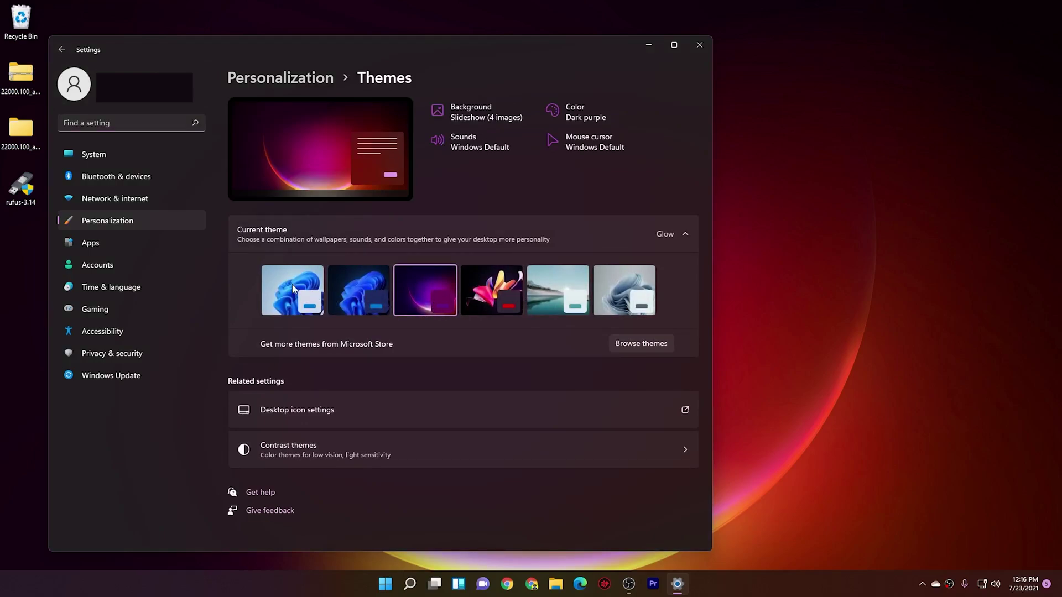
pyautogui.click(309, 284)
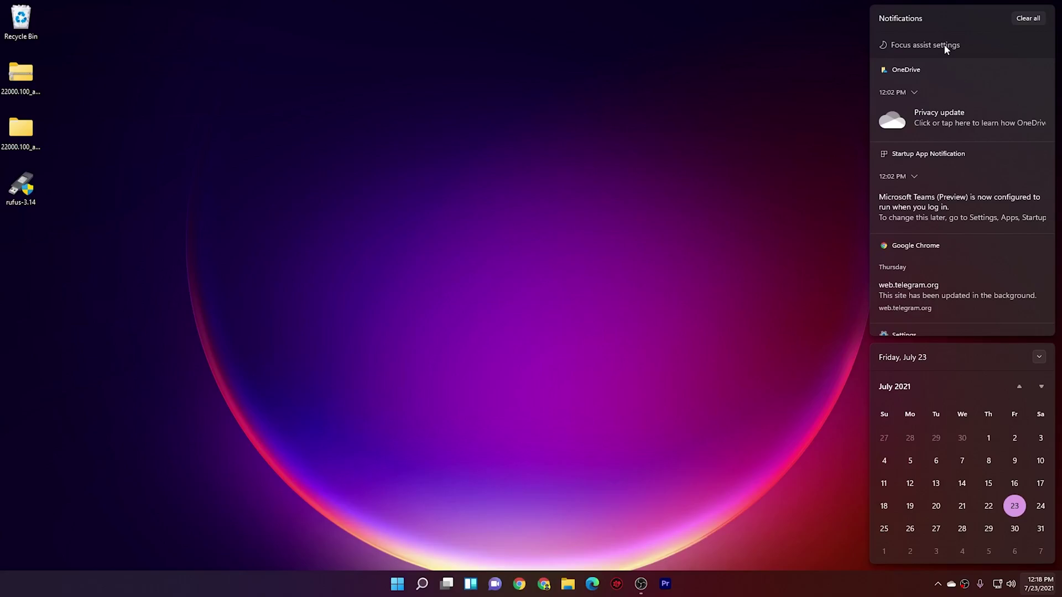
# Open the Focus assist settings page from the notifications and calendar panel.
pyautogui.click(947, 45)
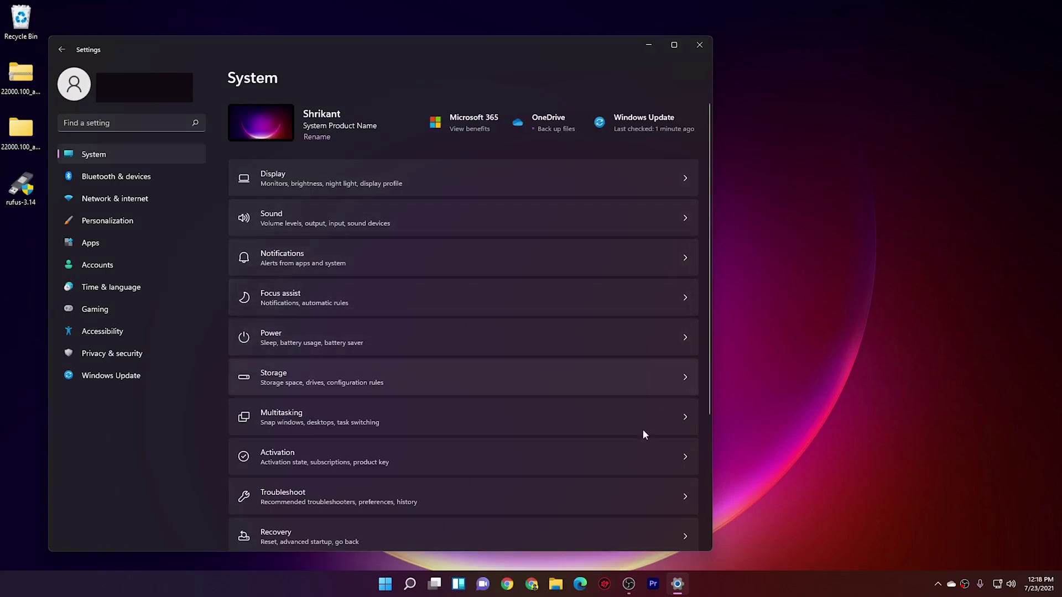
pyautogui.click(1039, 583)
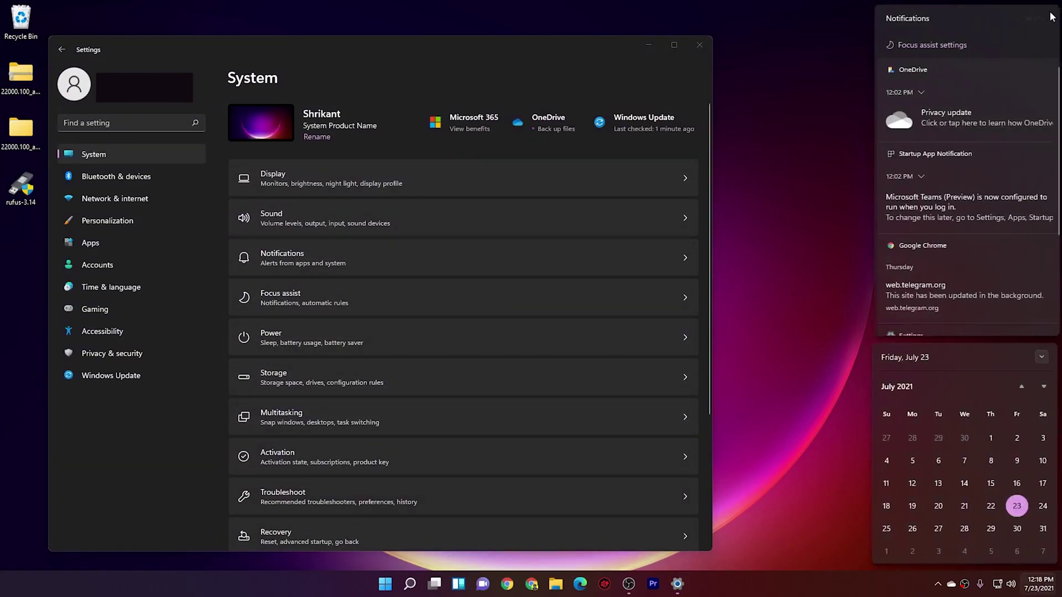
pyautogui.click(950, 44)
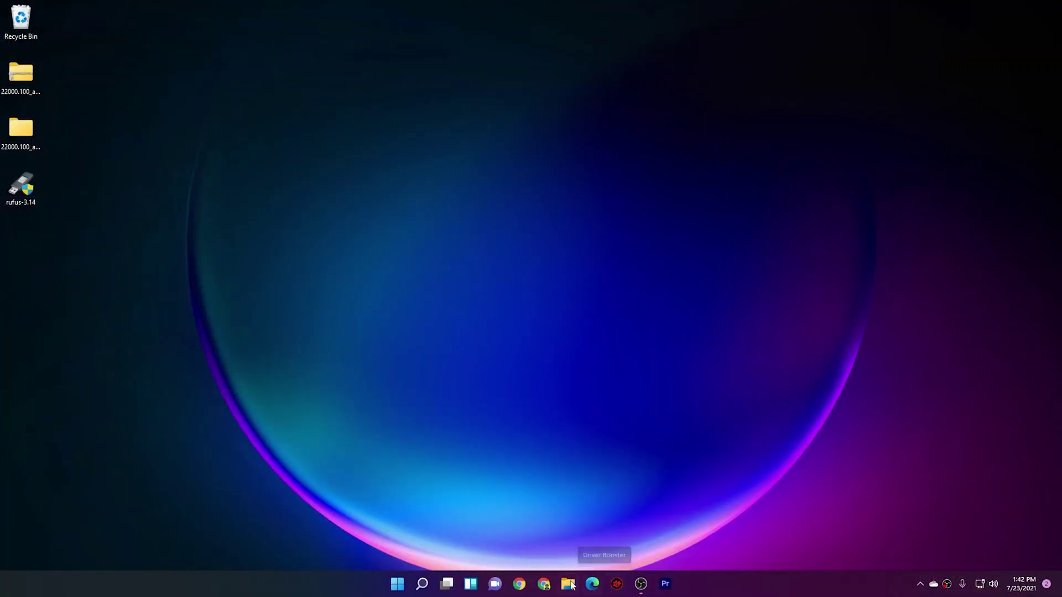
# Open Teams Chat from the taskbar and choose to sync contacts from your mobile device.
pyautogui.click(495, 584)
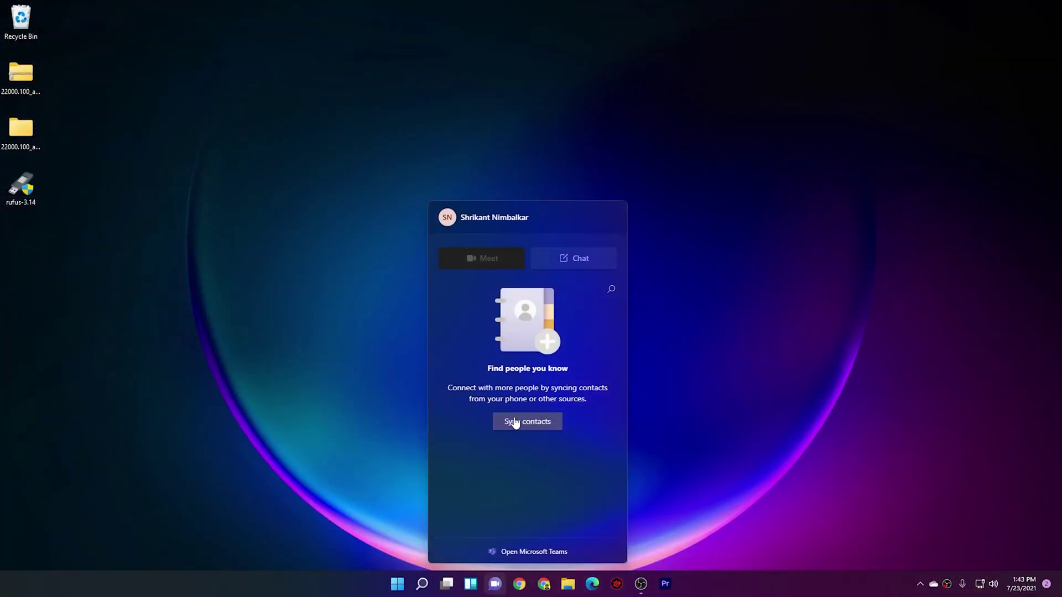
pyautogui.click(511, 422)
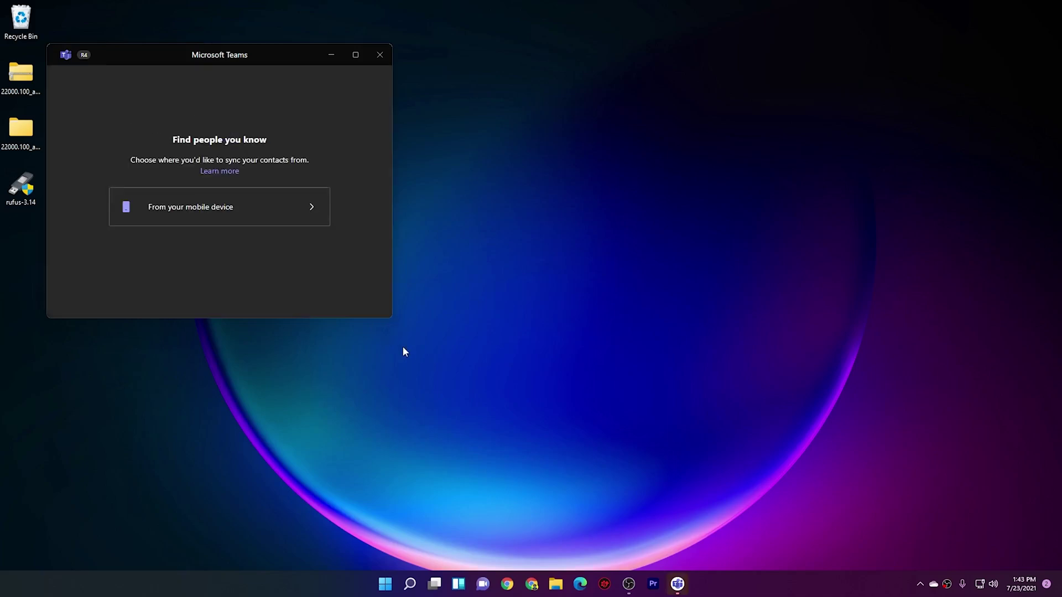
pyautogui.click(191, 217)
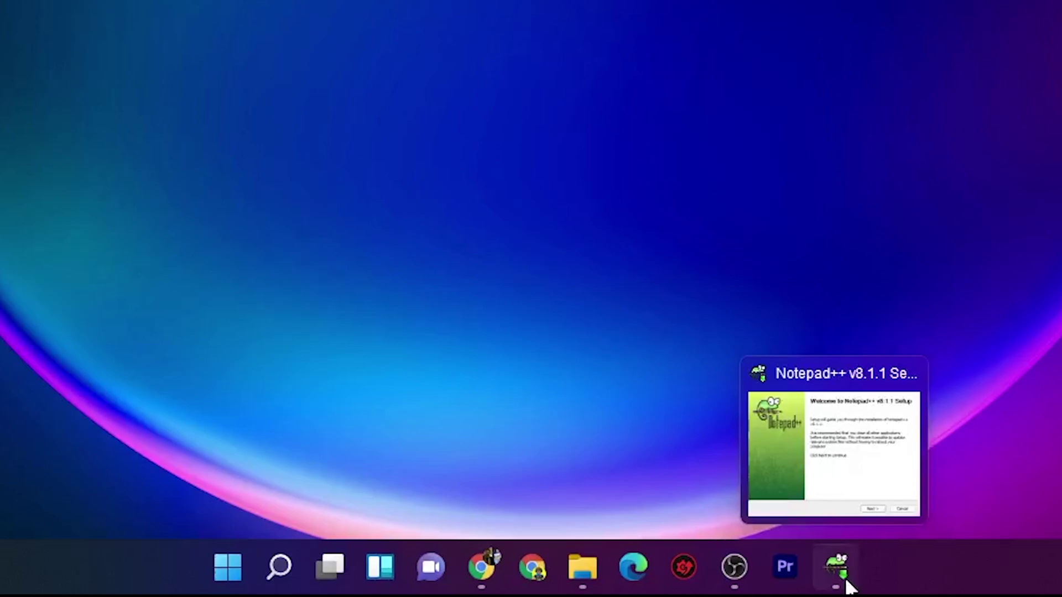
# Restore the Notepad++ v8.1.1 setup window from the taskbar, then minimize it again.
pyautogui.click(847, 586)
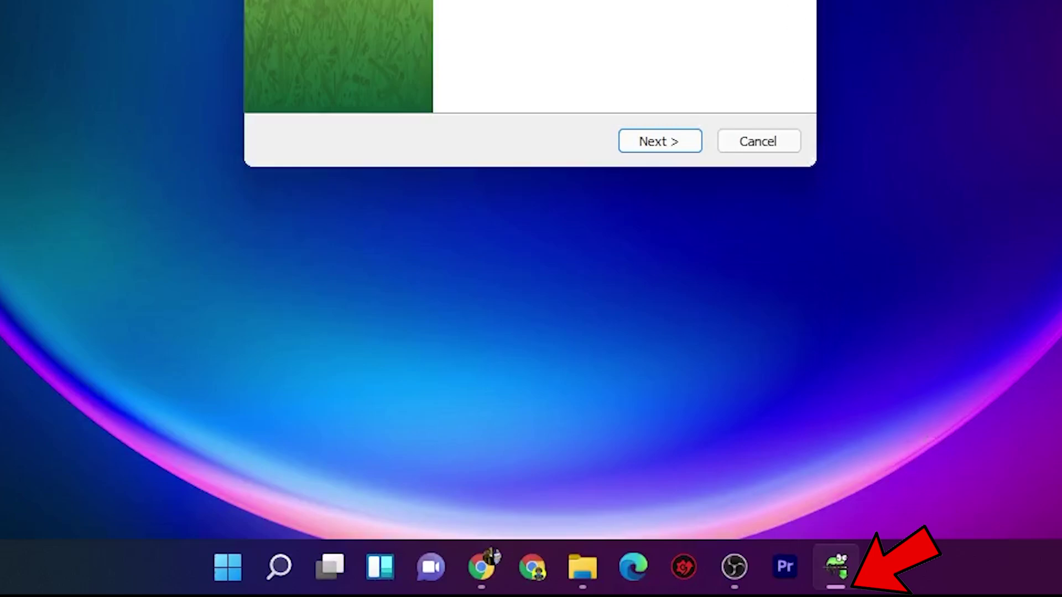
pyautogui.click(836, 570)
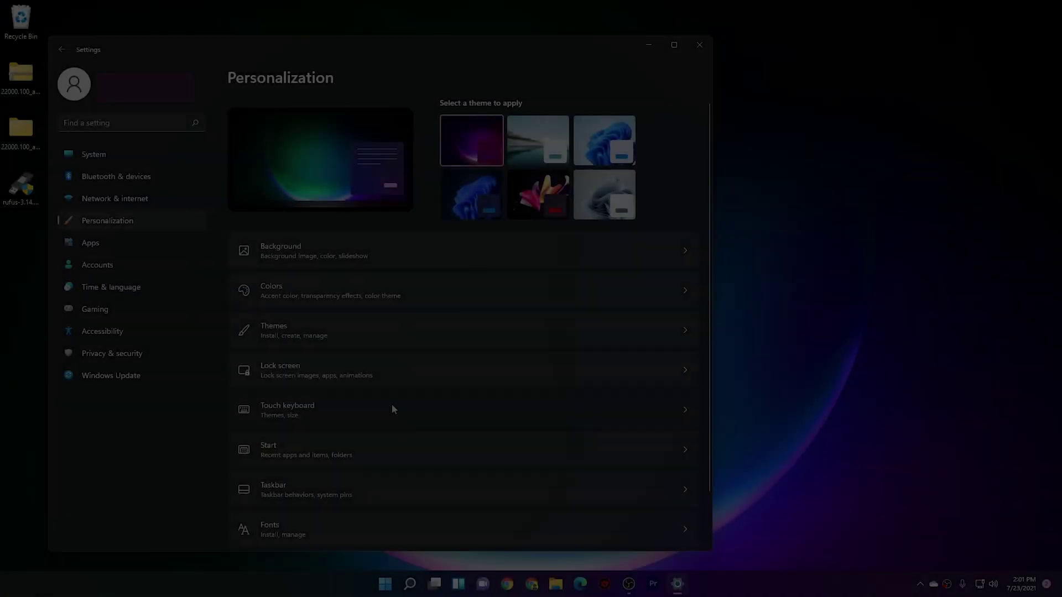
# Open the touch keyboard from Personalization > Touch keyboard and minimize Settings.
pyautogui.click(391, 408)
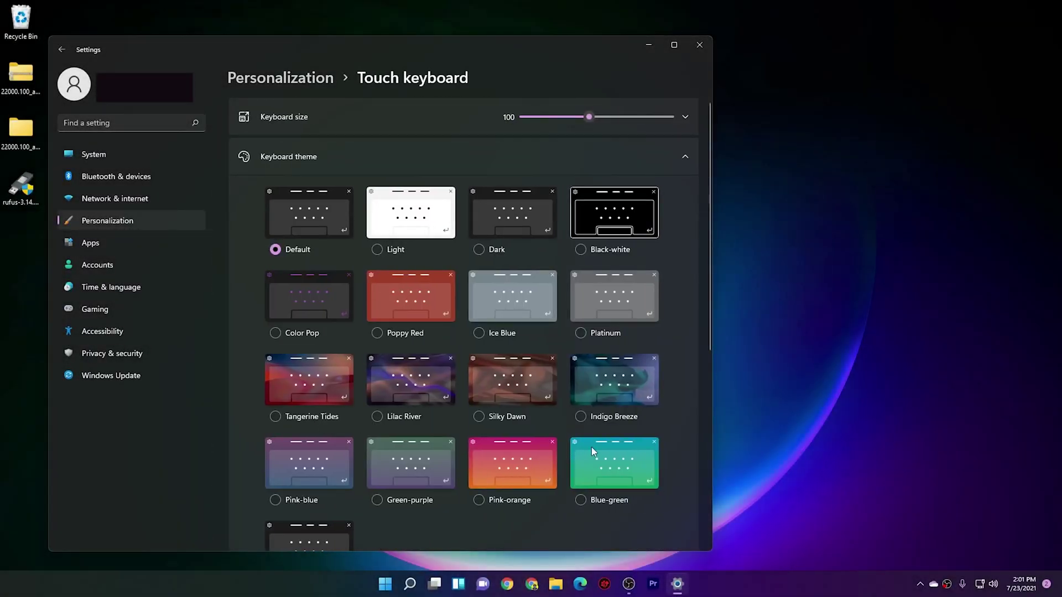
pyautogui.scroll(-2, 591, 447)
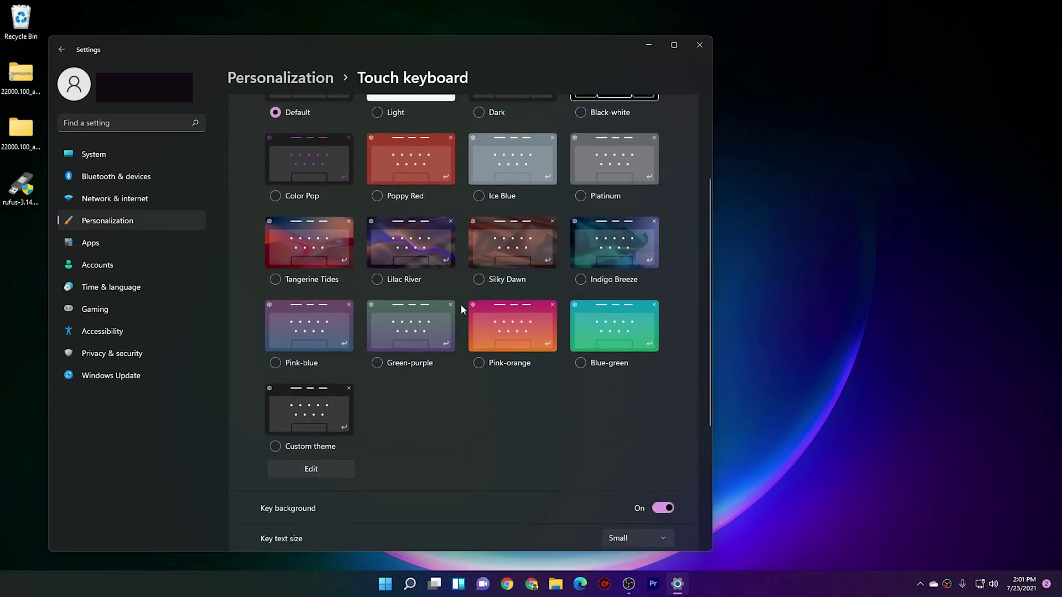
pyautogui.scroll(-3, 486, 337)
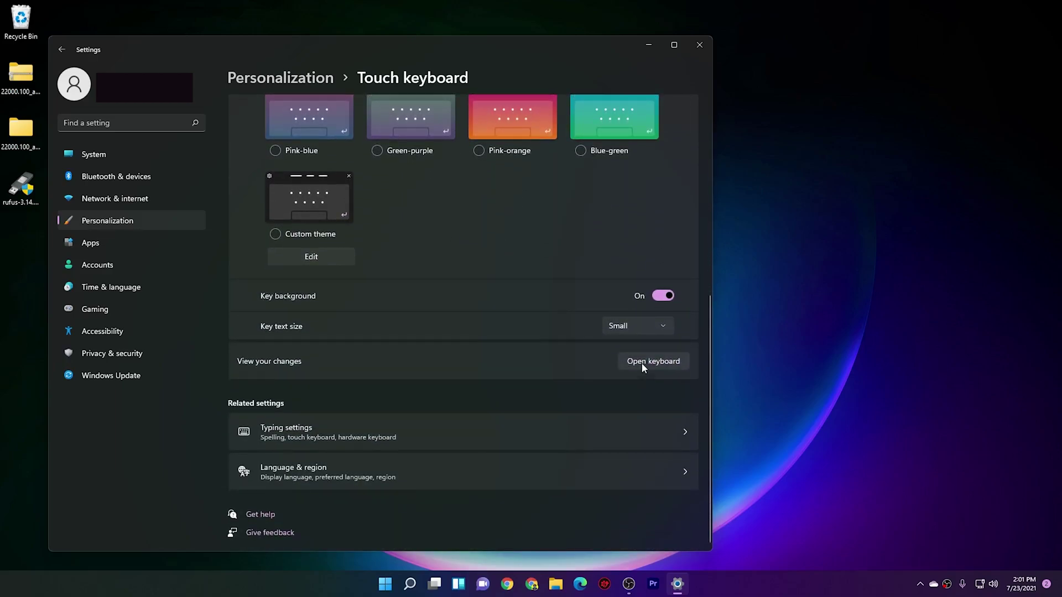
pyautogui.click(642, 363)
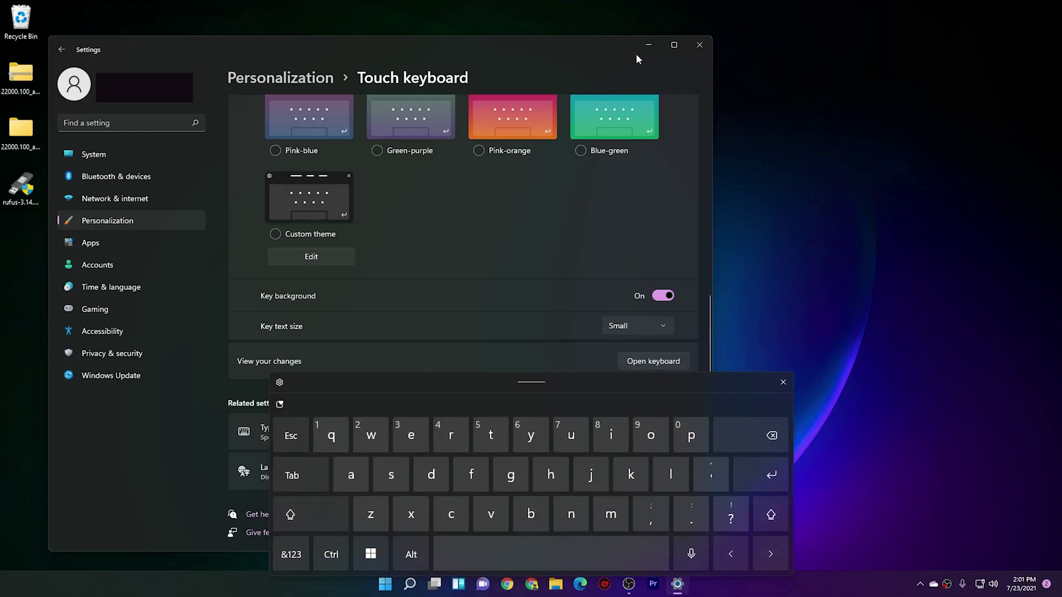
pyautogui.click(650, 47)
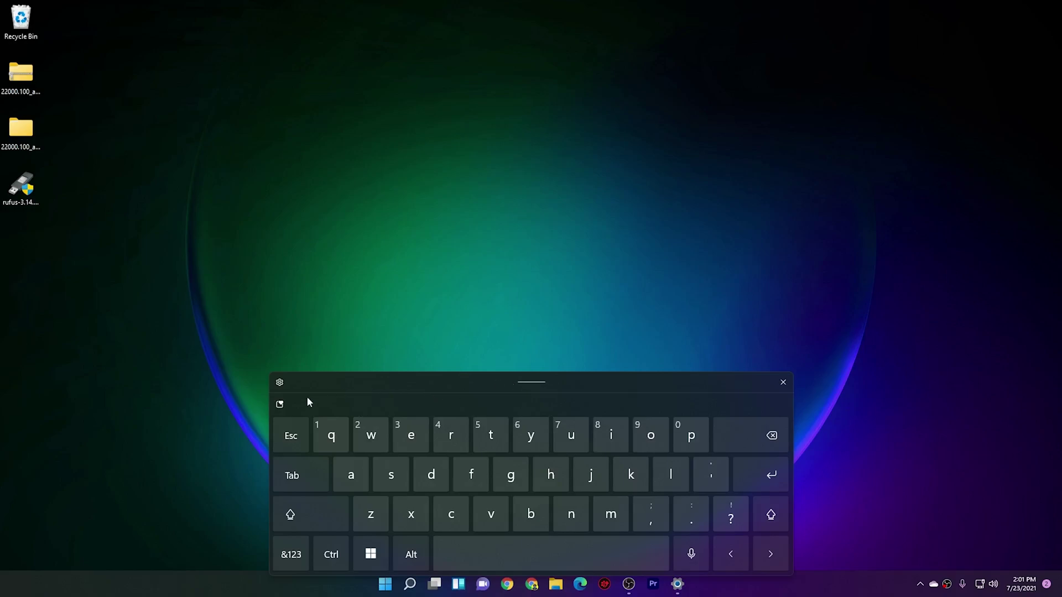
# Reposition the touch keyboard and try its Small, then Split layouts.
pyautogui.moveTo(318, 386); pyautogui.dragTo(356, 378)
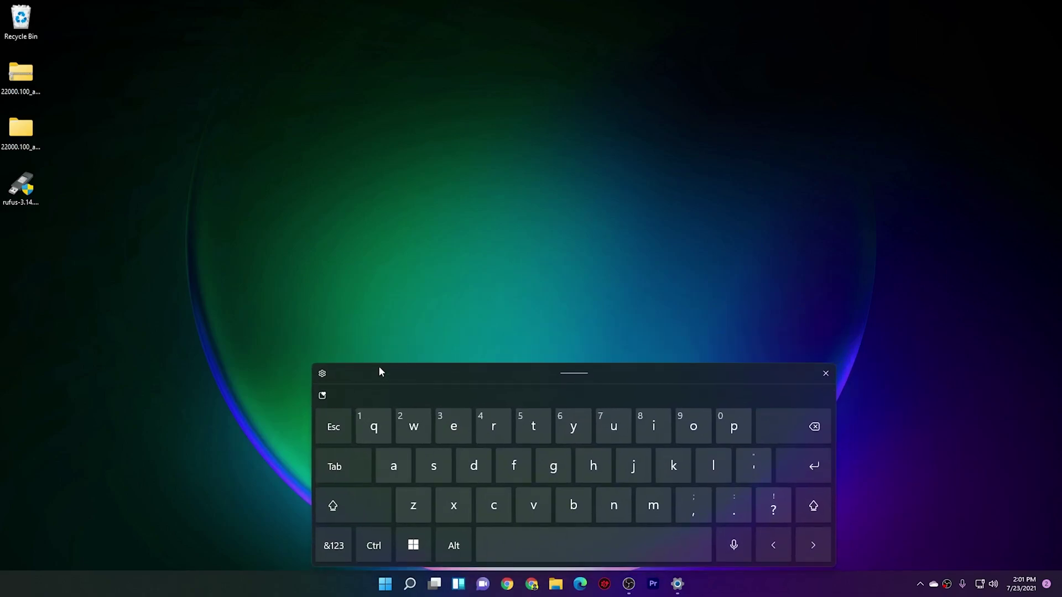
pyautogui.click(323, 374)
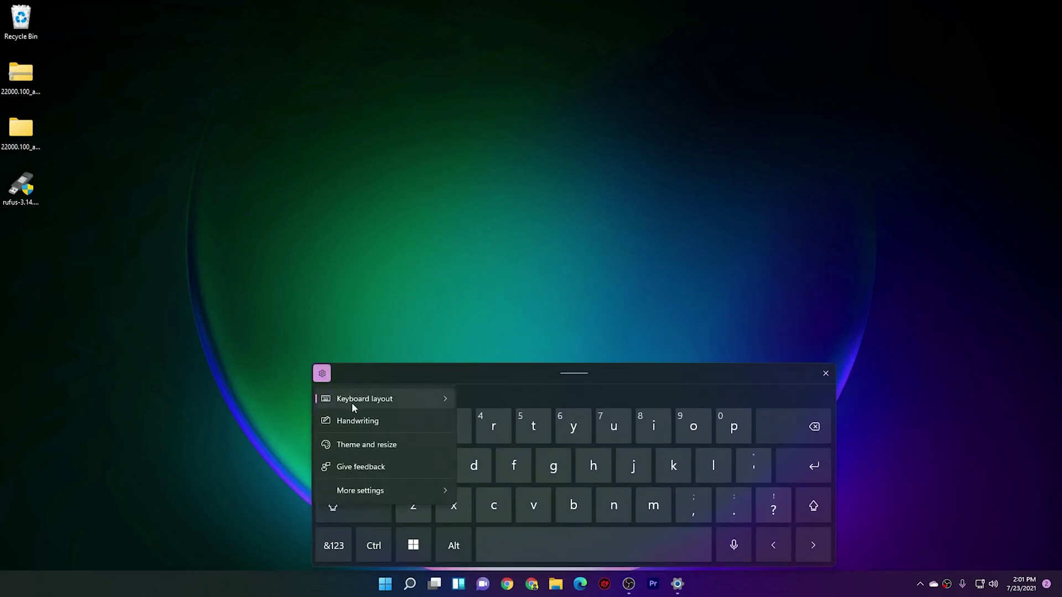
pyautogui.moveTo(354, 399)
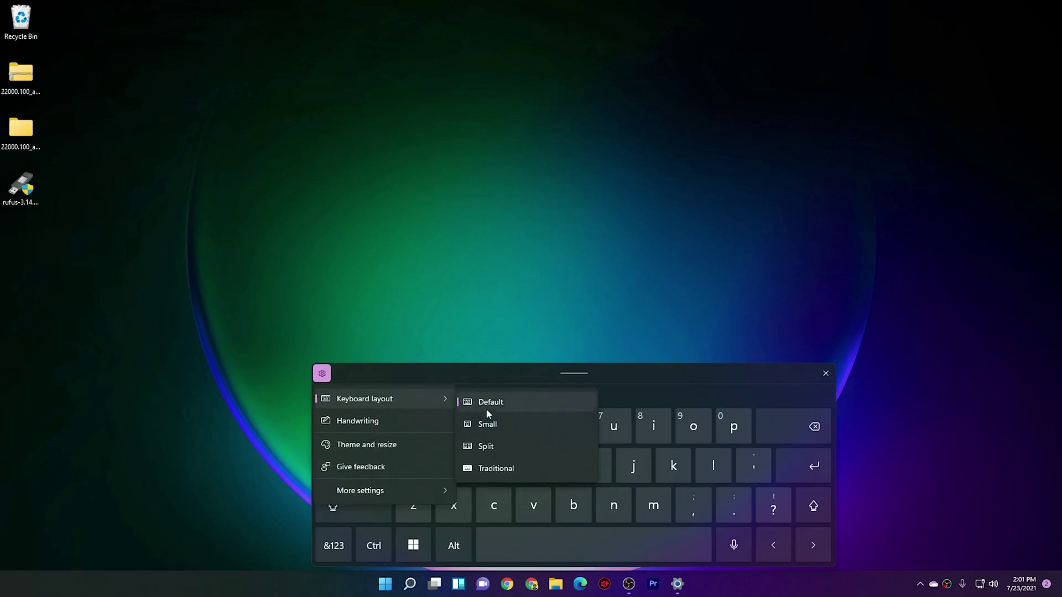
pyautogui.click(489, 425)
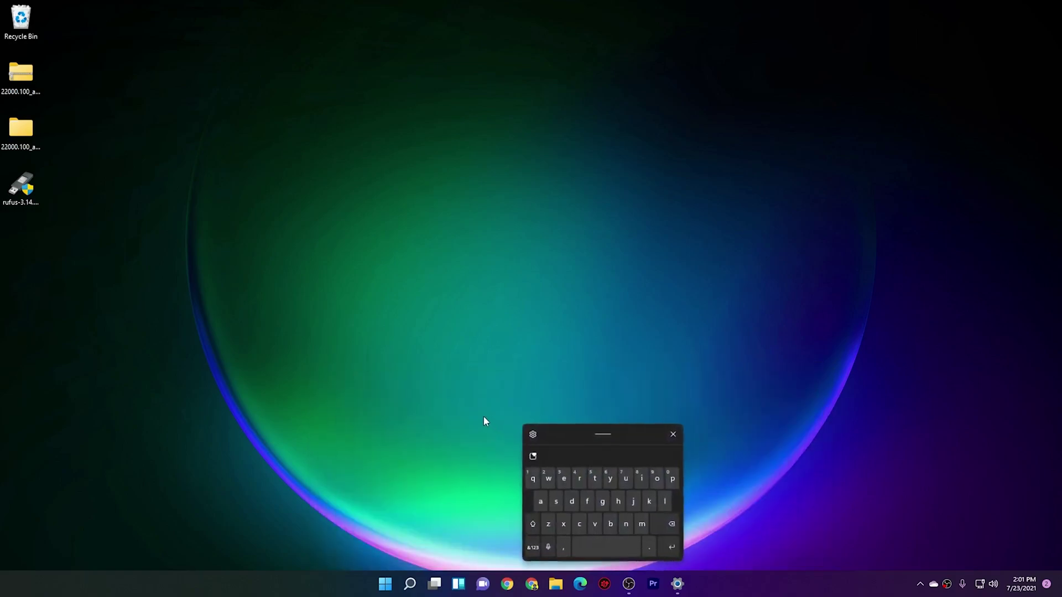
pyautogui.click(534, 435)
pyautogui.moveTo(620, 458)
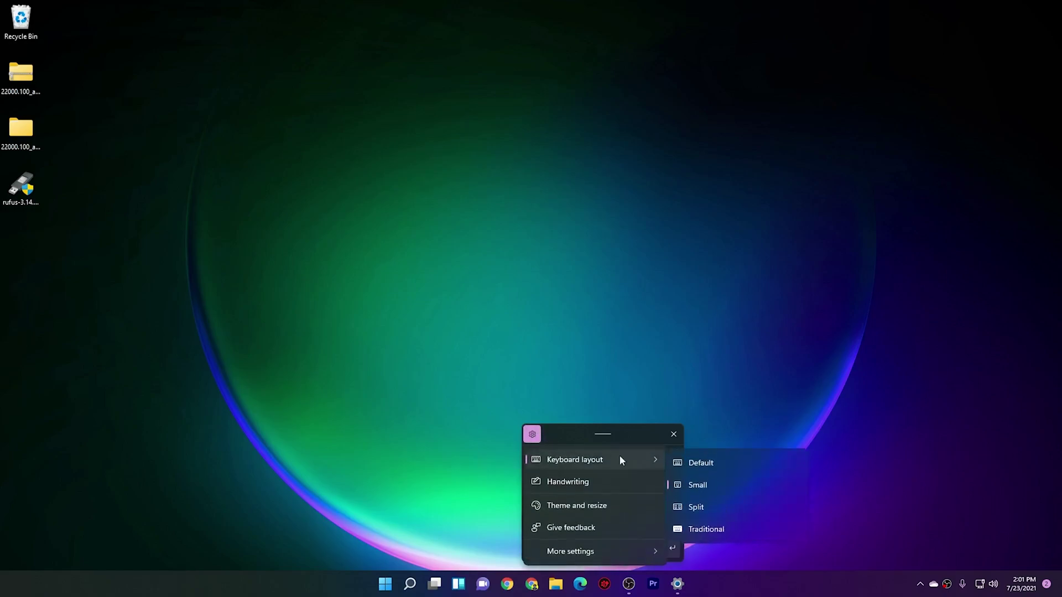
pyautogui.click(696, 509)
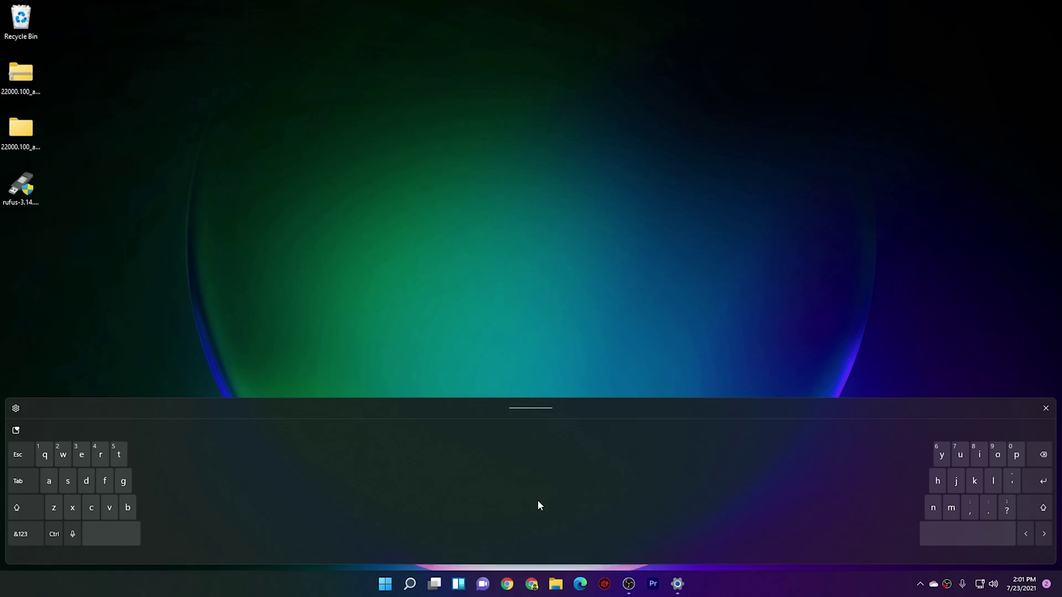
# Switch the touch keyboard to the Traditional full layout and browse its options.
pyautogui.click(16, 409)
pyautogui.click(71, 436)
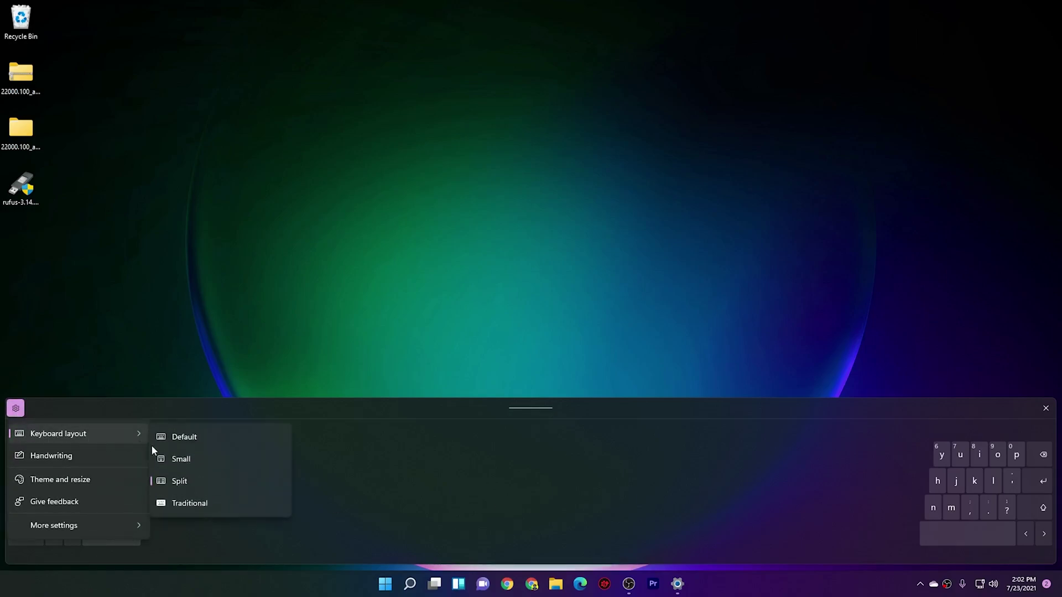
pyautogui.click(181, 506)
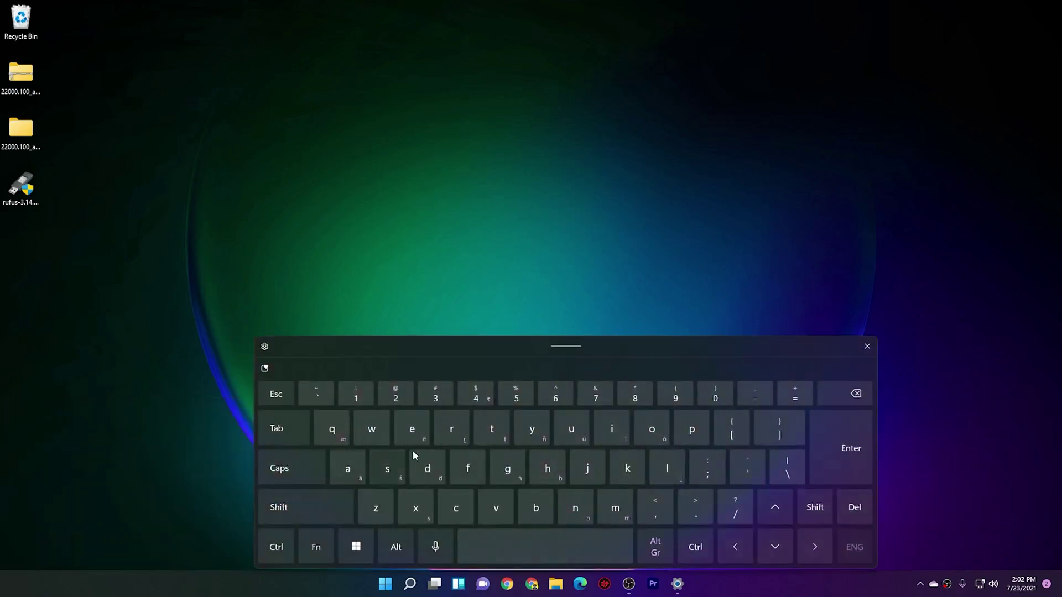
pyautogui.click(264, 346)
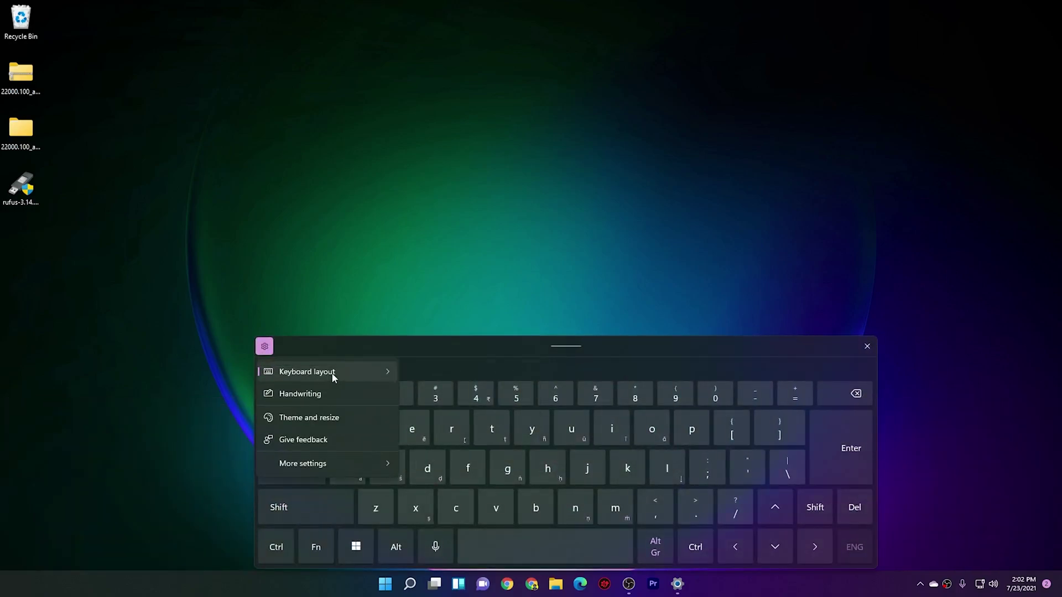
pyautogui.click(334, 373)
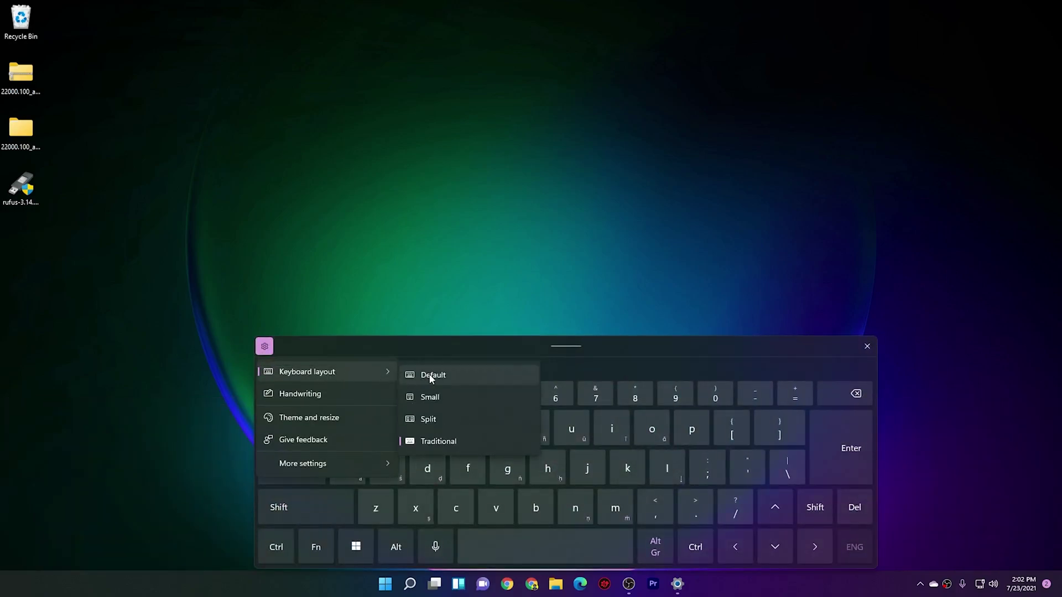
# Handwrite a K in the handwriting panel, erase the extra strokes, then open its options.
pyautogui.click(319, 393)
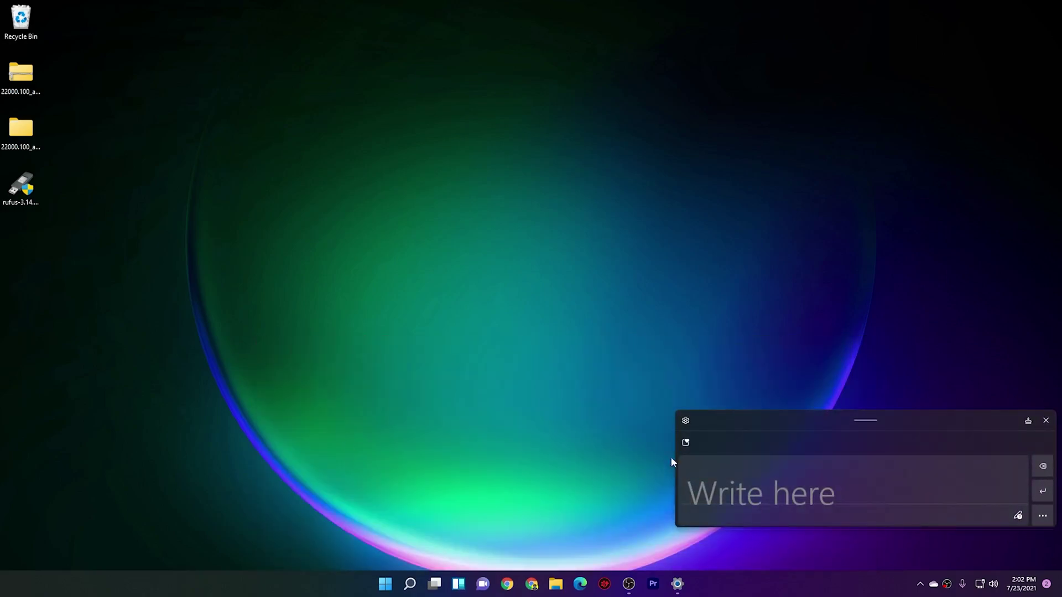
pyautogui.click(729, 481)
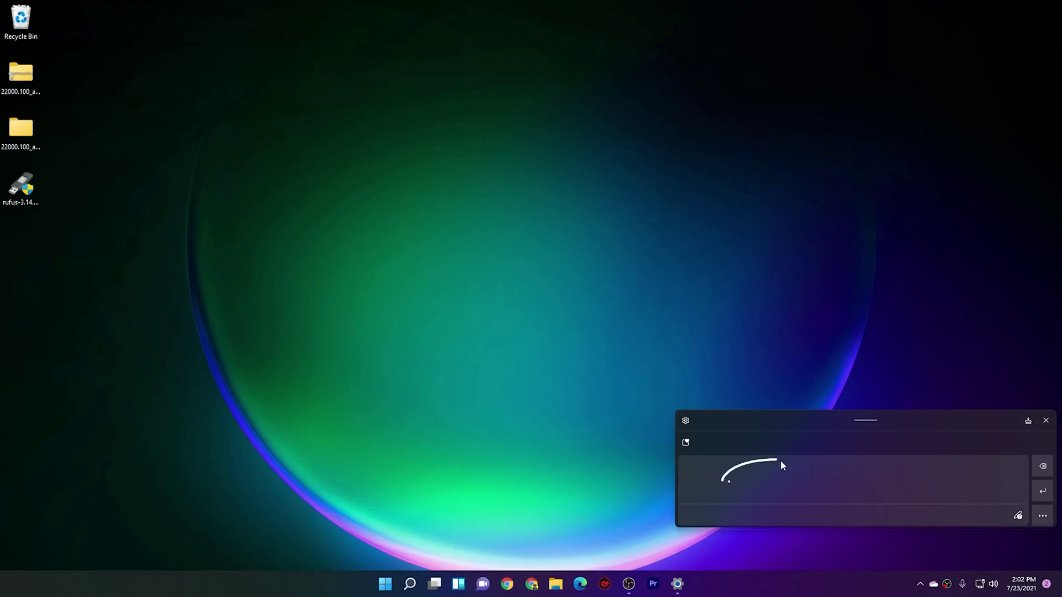
pyautogui.moveTo(688, 479); pyautogui.dragTo(717, 477)
pyautogui.moveTo(703, 477); pyautogui.dragTo(704, 505)
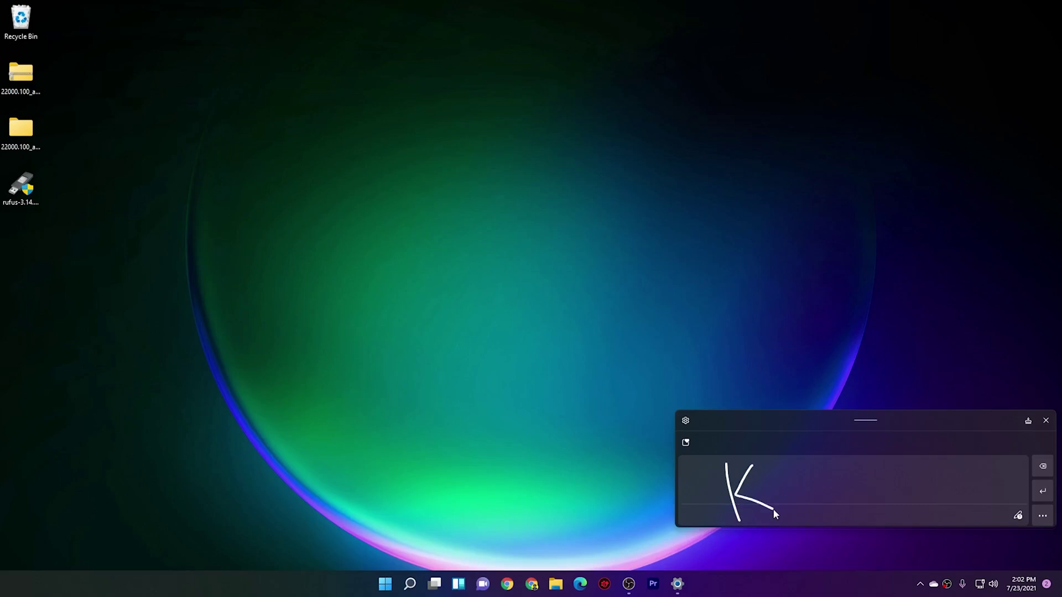
pyautogui.moveTo(778, 482)
pyautogui.mouseDown()
pyautogui.moveTo(825, 490)
pyautogui.moveTo(854, 522)
pyautogui.mouseUp()
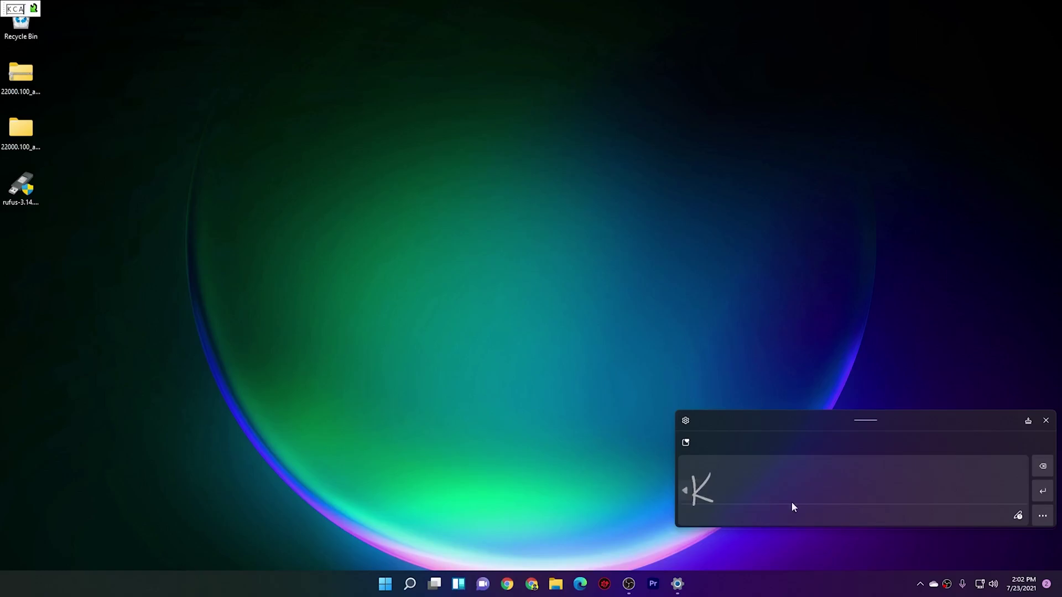
pyautogui.moveTo(792, 507); pyautogui.dragTo(698, 493)
pyautogui.click(686, 421)
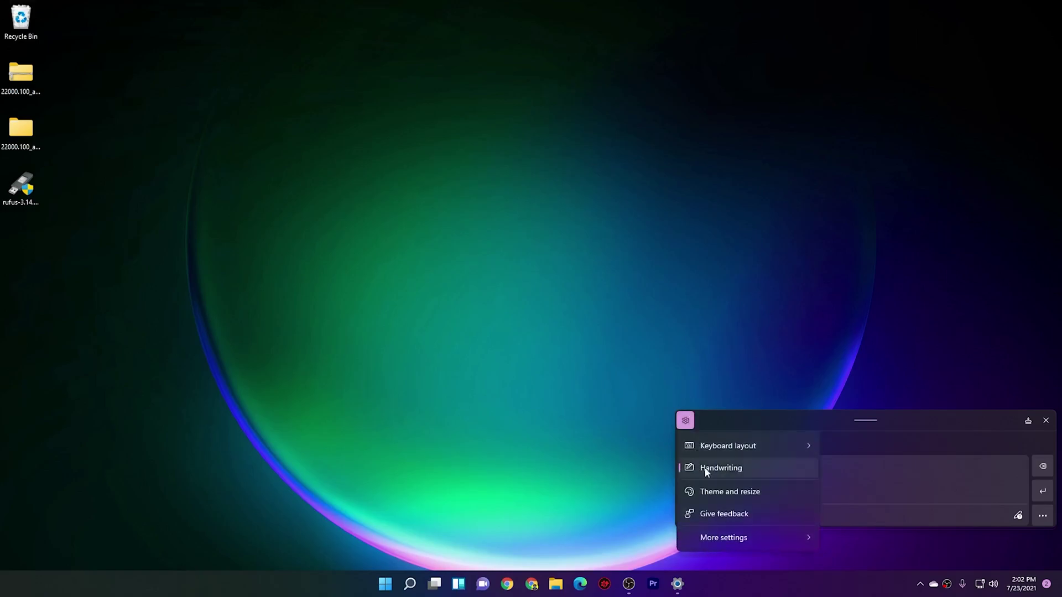
# Try the Pink-orange and Green-purple keyboard themes, settle on Blue-green, and close Settings.
pyautogui.click(722, 492)
pyautogui.click(479, 500)
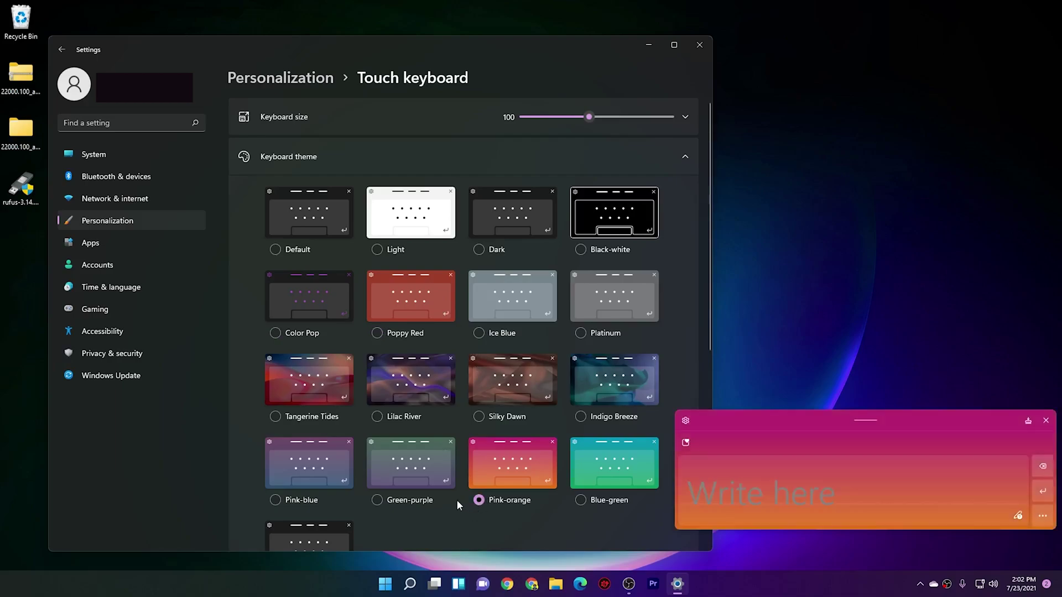
pyautogui.click(377, 500)
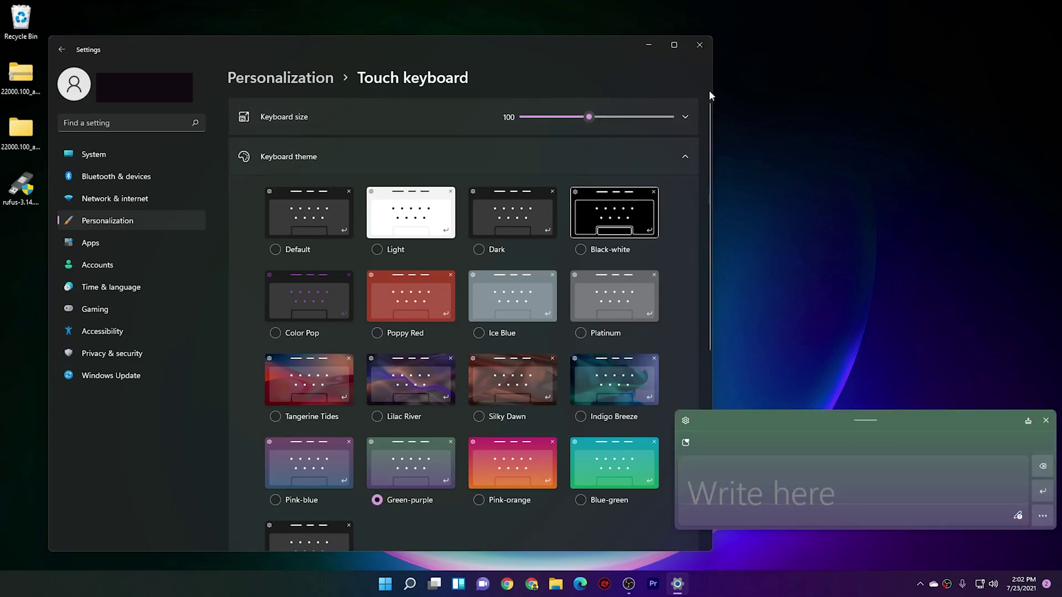
pyautogui.scroll(-3, 562, 443)
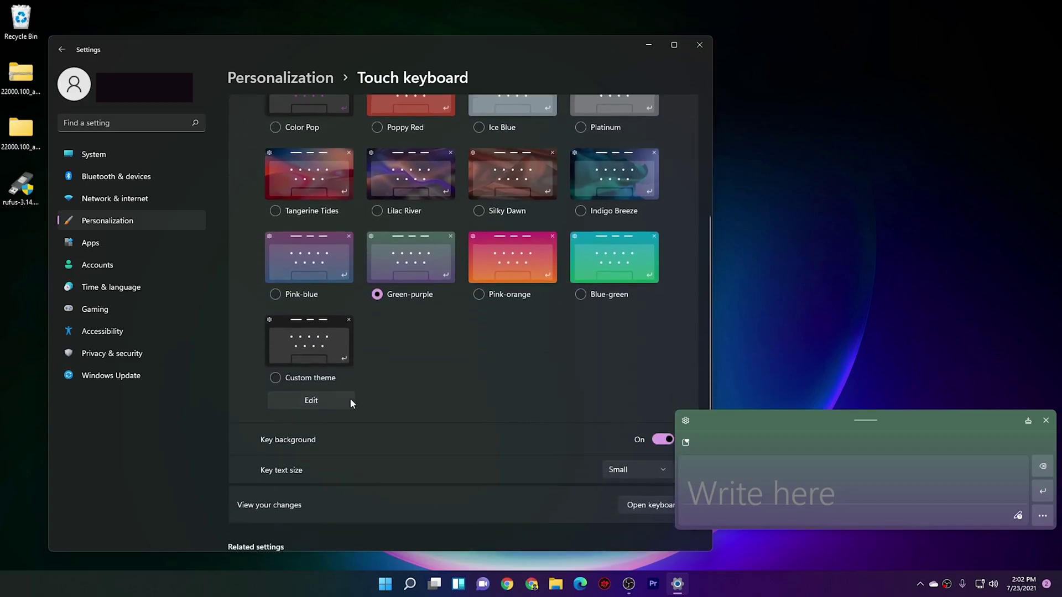
pyautogui.click(606, 294)
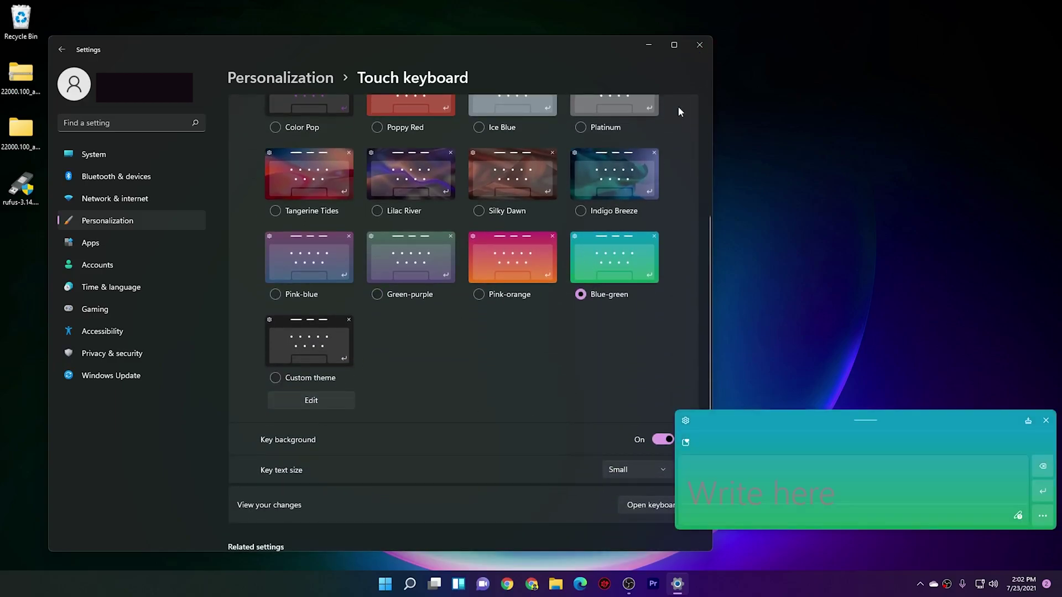
pyautogui.click(699, 44)
# Open the Language & region settings from the handwriting panel's options, then close Settings.
pyautogui.click(685, 420)
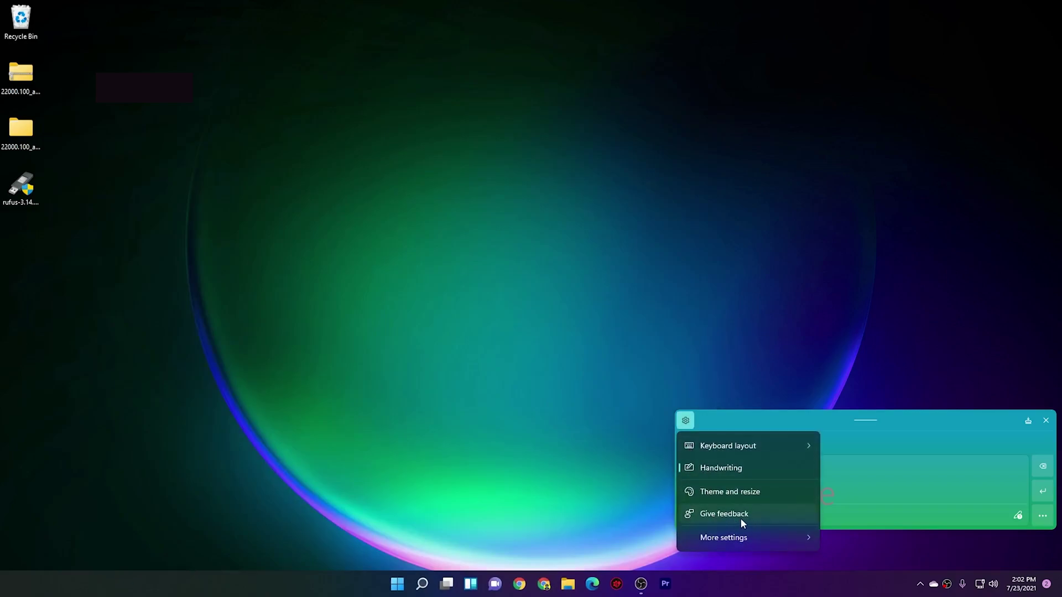
pyautogui.moveTo(772, 535)
pyautogui.click(863, 488)
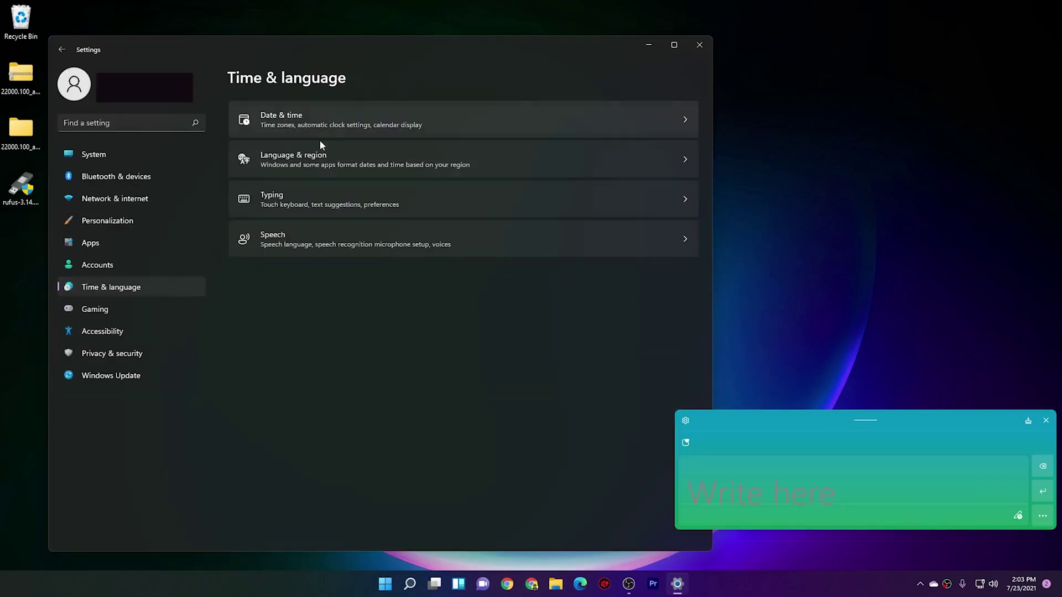
pyautogui.click(320, 159)
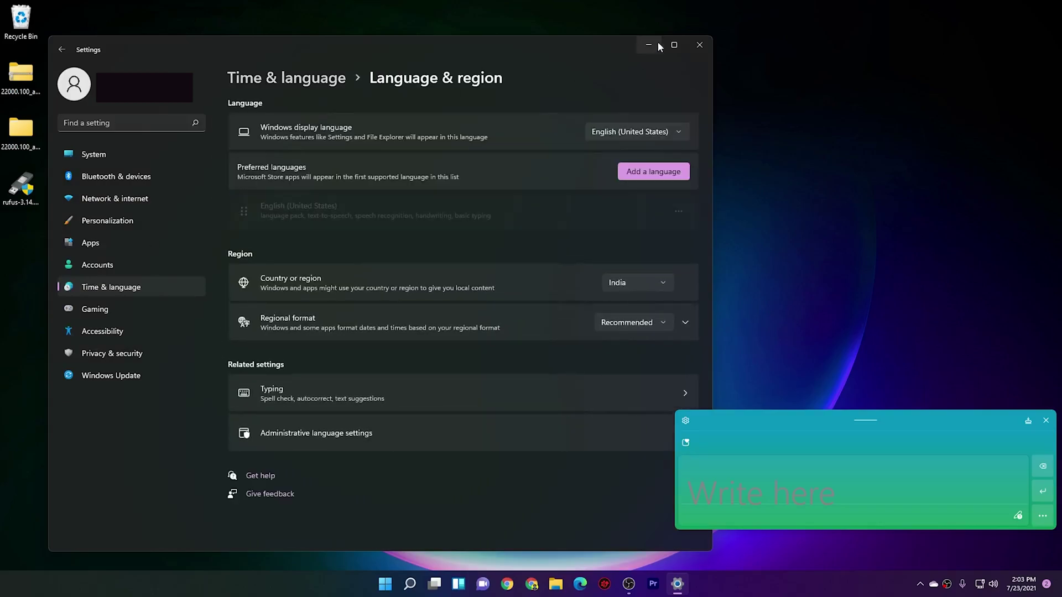
pyautogui.click(699, 44)
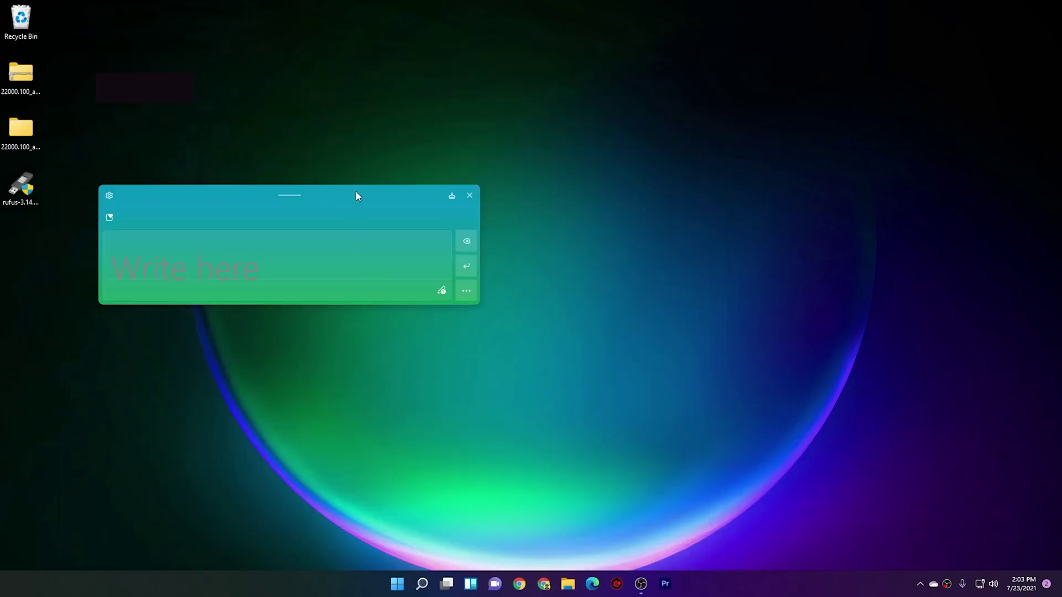
# Dock the handwriting panel at the bottom centre and switch to the Small keyboard layout.
pyautogui.moveTo(357, 195); pyautogui.dragTo(618, 455)
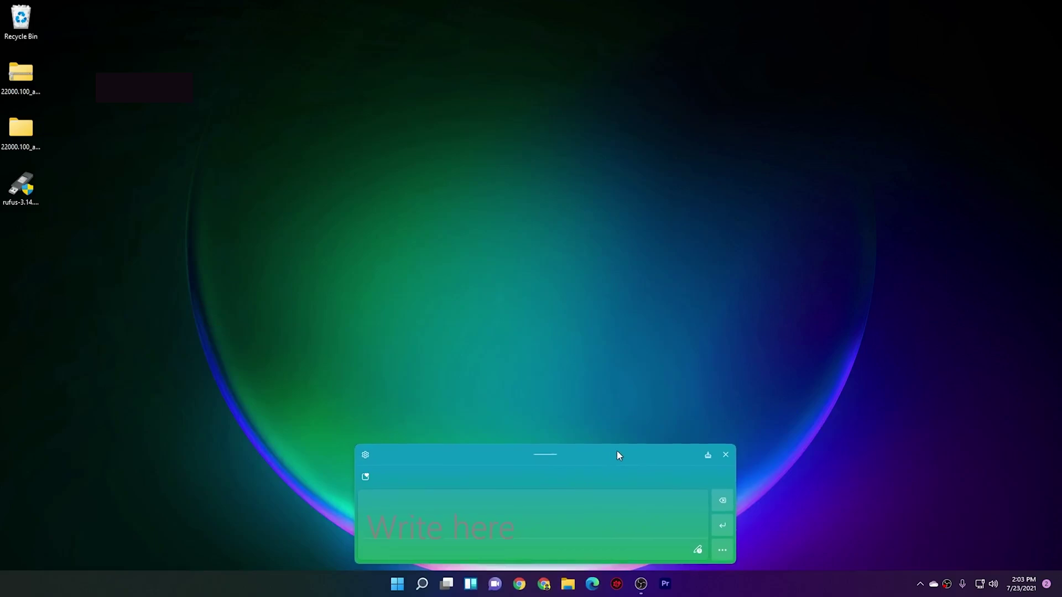
pyautogui.click(708, 456)
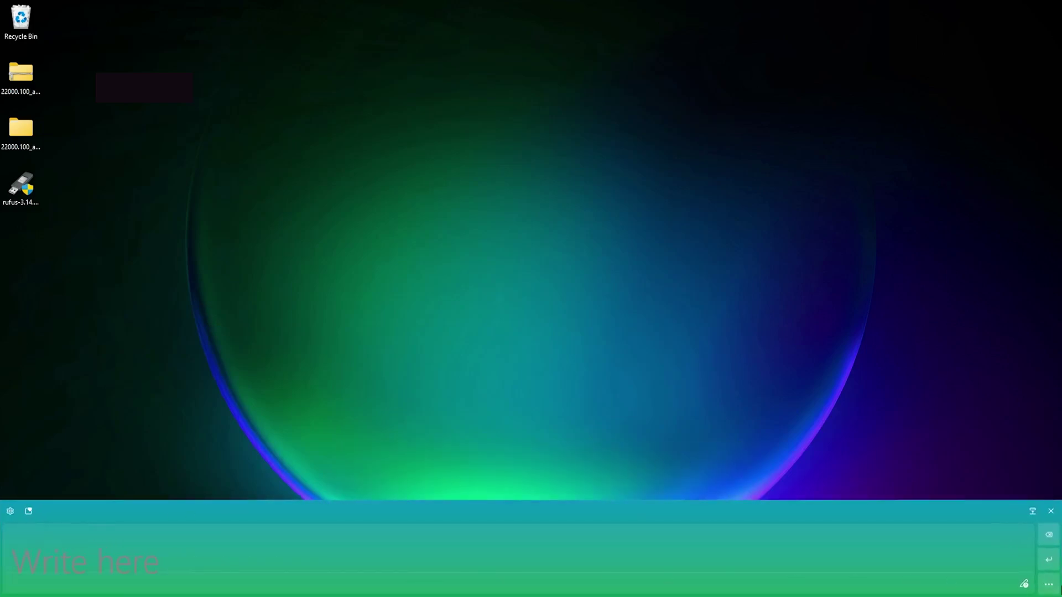
pyautogui.click(10, 511)
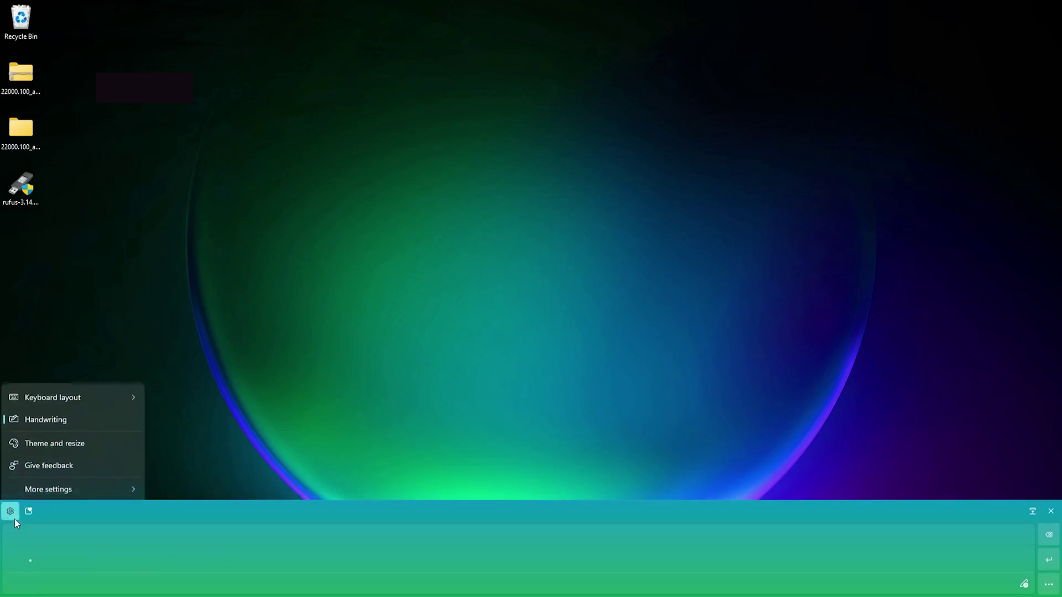
pyautogui.moveTo(111, 388)
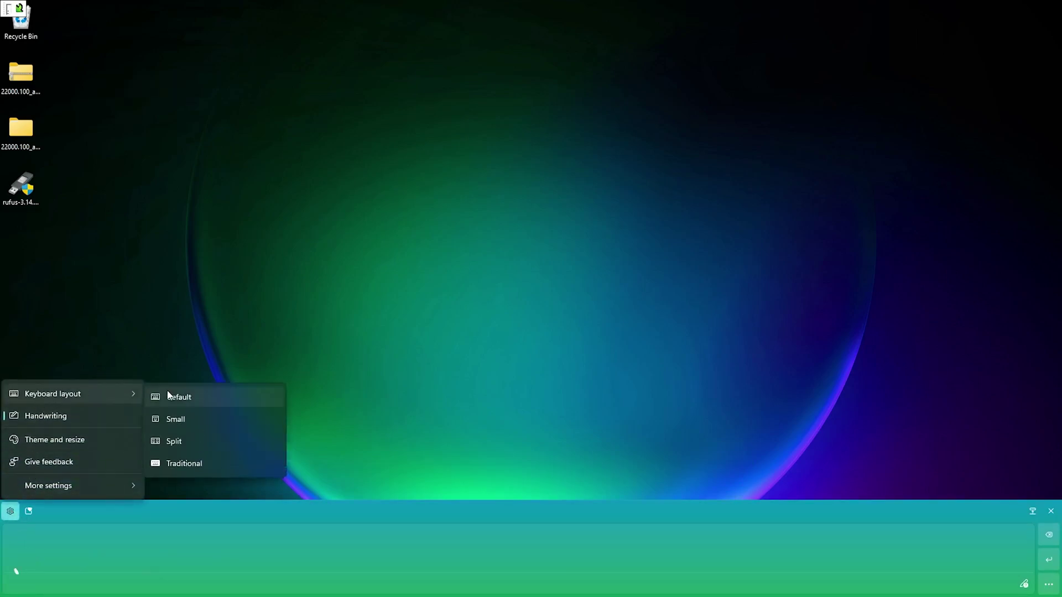
pyautogui.click(176, 419)
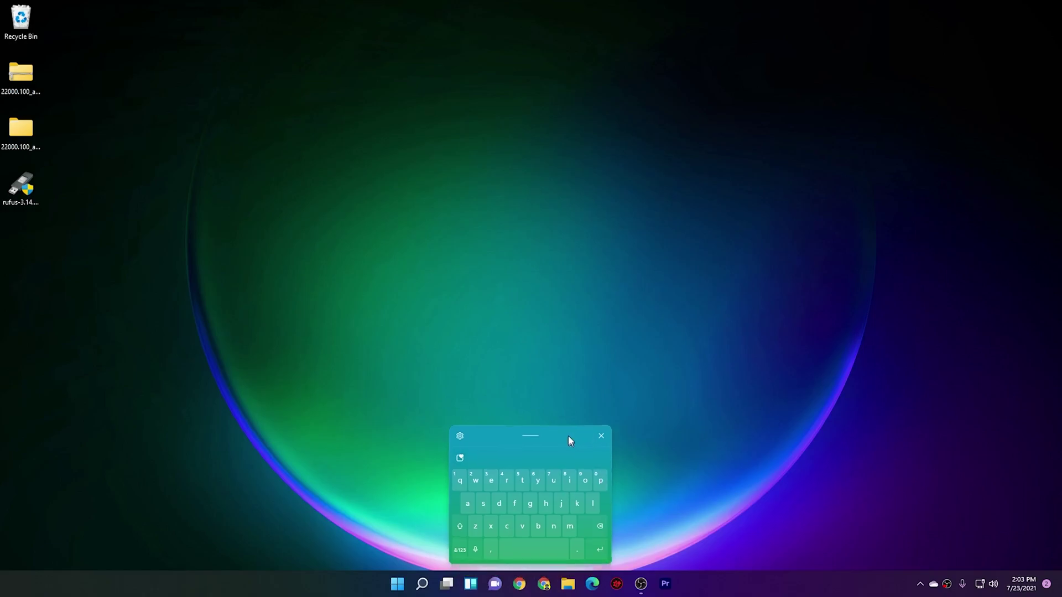
pyautogui.click(459, 430)
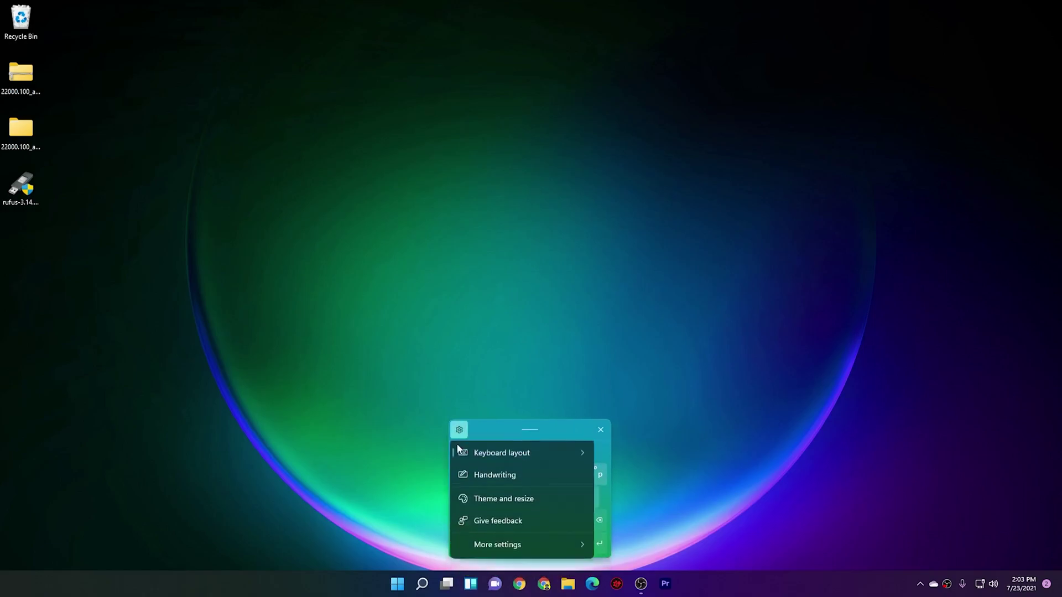
pyautogui.moveTo(585, 454)
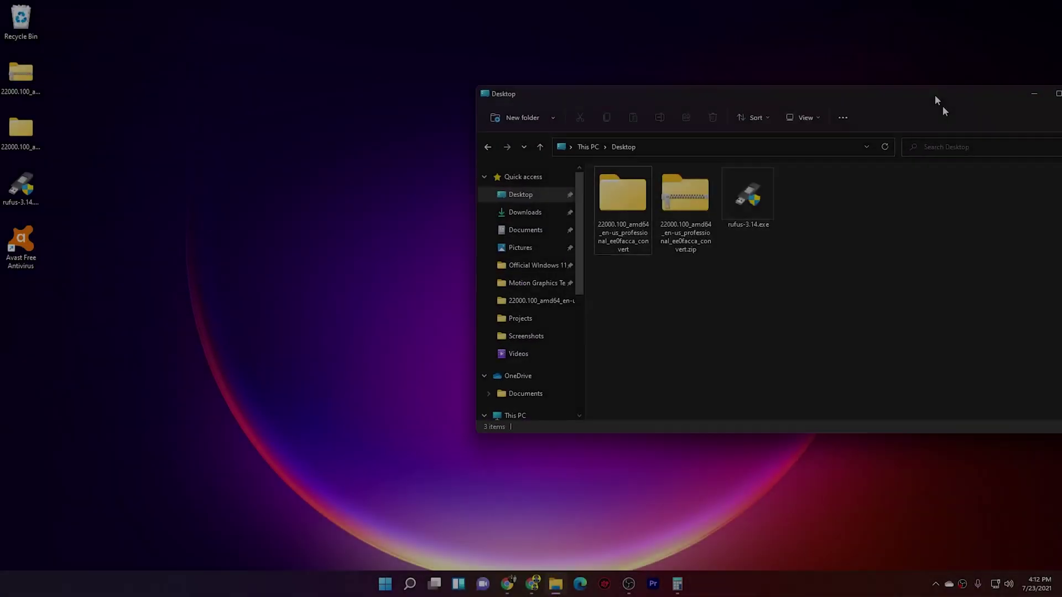
# Move the Explorer window down and drop rufus-3.14.exe onto the taskbar's File Explorer icon.
pyautogui.moveTo(940, 104); pyautogui.dragTo(623, 92)
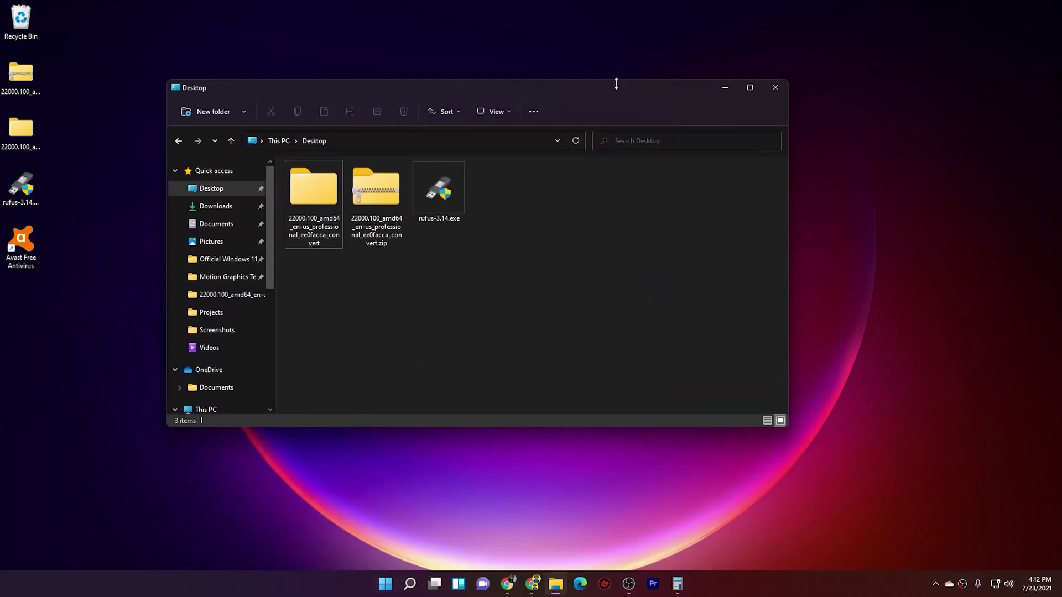
pyautogui.moveTo(443, 200)
pyautogui.mouseDown()
pyautogui.moveTo(547, 472)
pyautogui.moveTo(559, 588)
pyautogui.moveTo(387, 589)
pyautogui.moveTo(686, 589)
pyautogui.moveTo(391, 584)
pyautogui.moveTo(677, 582)
pyautogui.moveTo(477, 216)
pyautogui.moveTo(442, 187)
pyautogui.mouseUp()
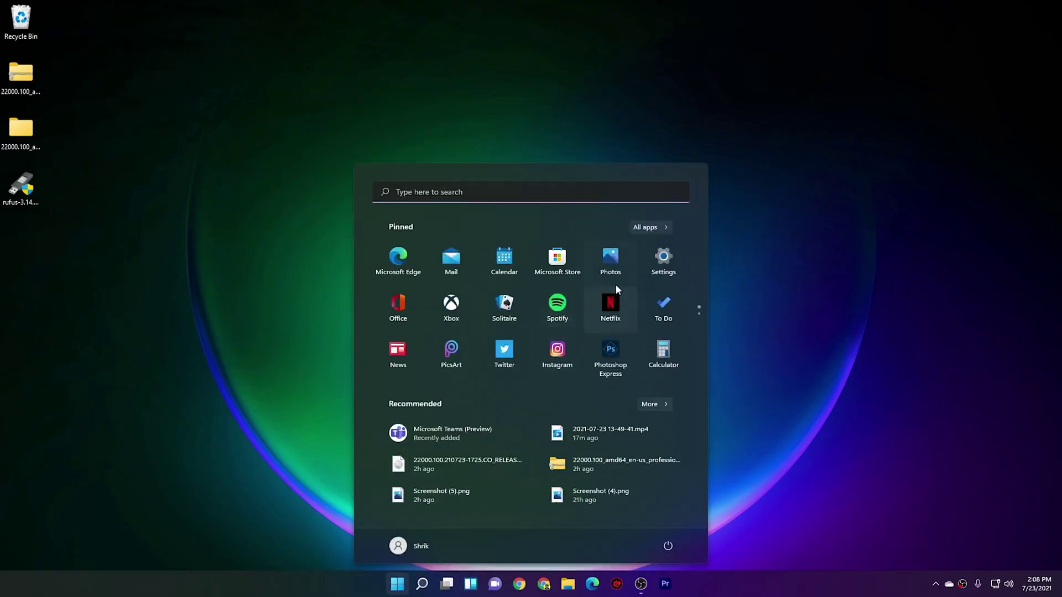
# Search 'microsoft Store' from Start and launch it.
pyautogui.write('microsoft Store')
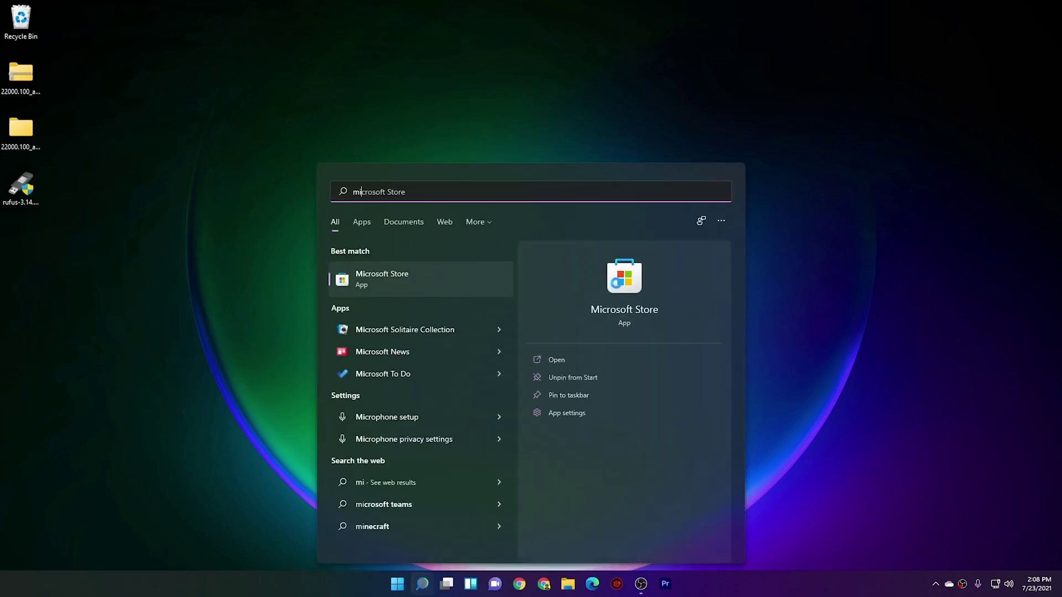
pyautogui.press('Return')
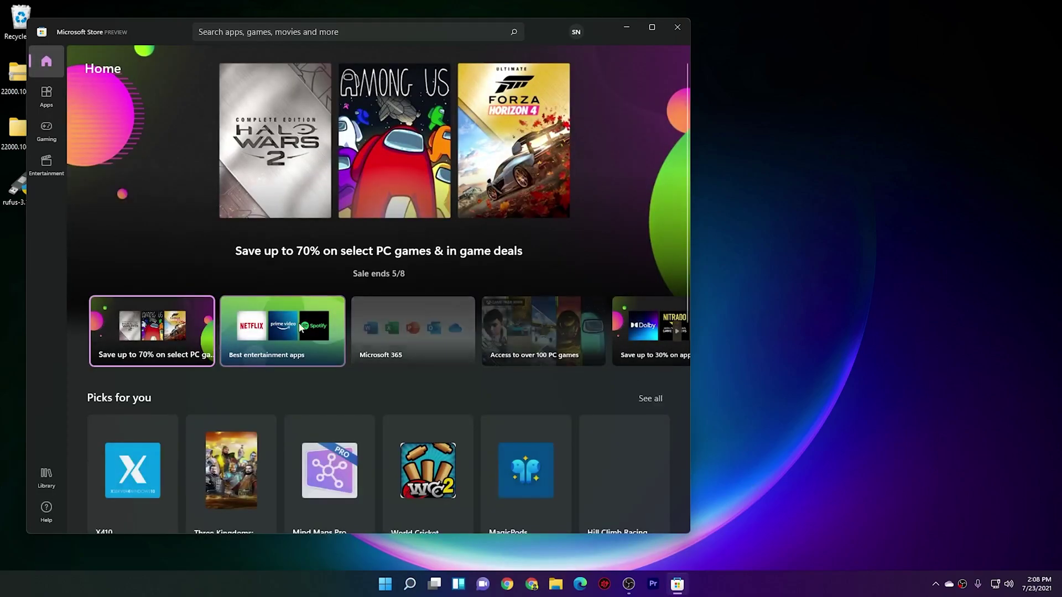
pyautogui.scroll(-6, 326, 266)
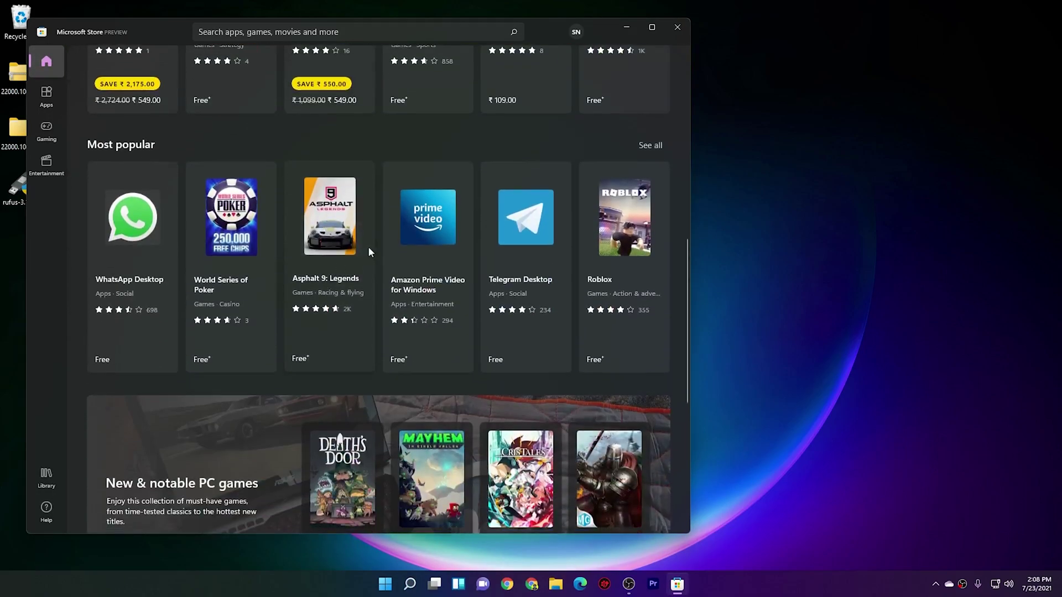
pyautogui.click(328, 231)
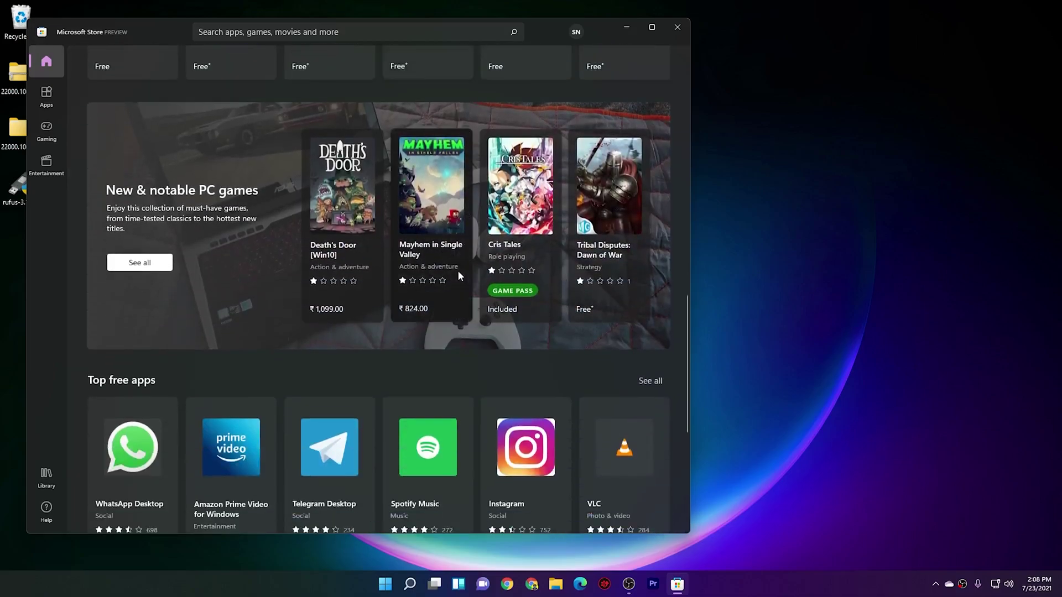
pyautogui.scroll(-3, 457, 270)
pyautogui.click(317, 254)
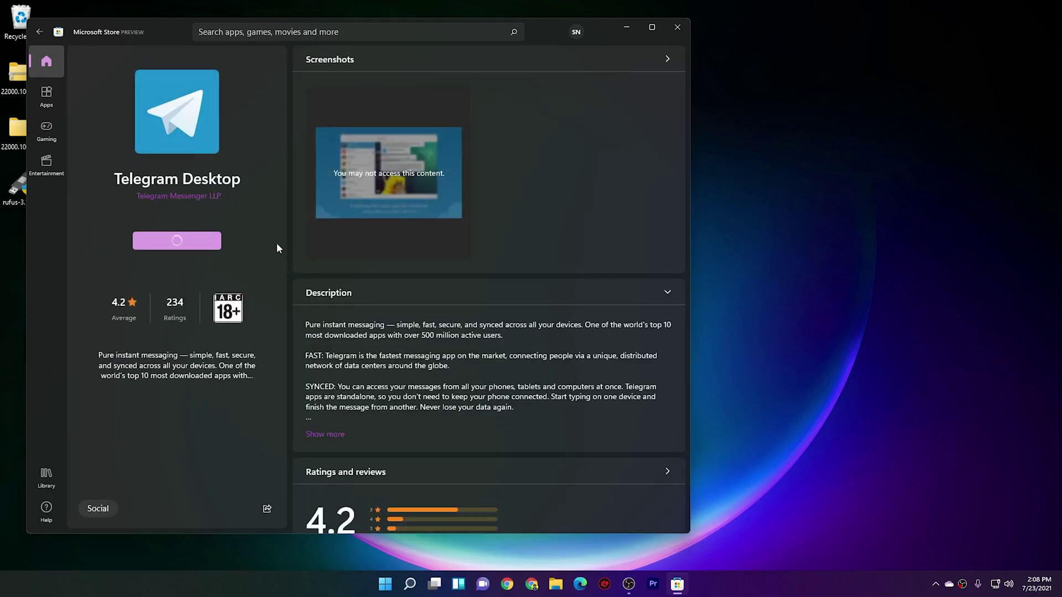
pyautogui.click(41, 34)
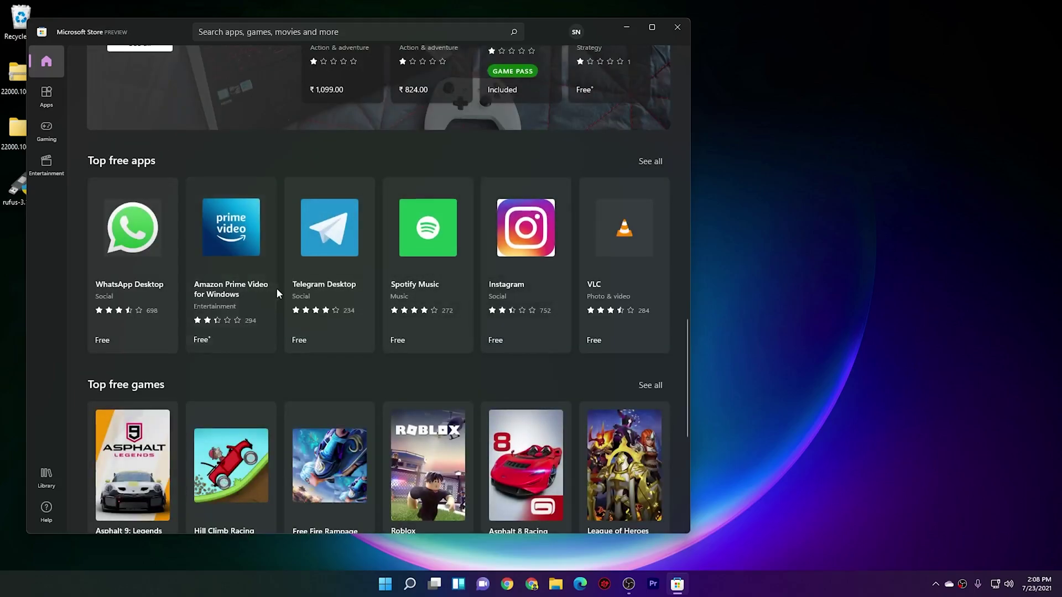